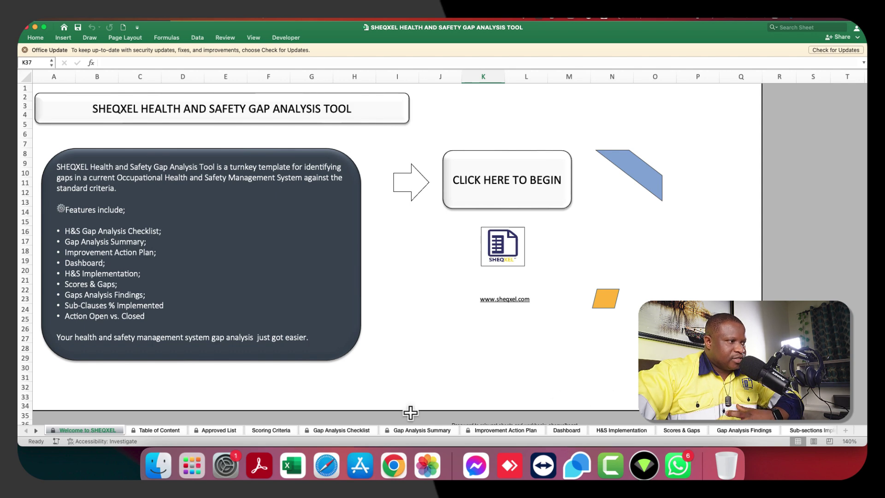
# Open the Table of Content sheet and review the listed sections from Approved List to Action Open vs Closed.
pyautogui.click(181, 429)
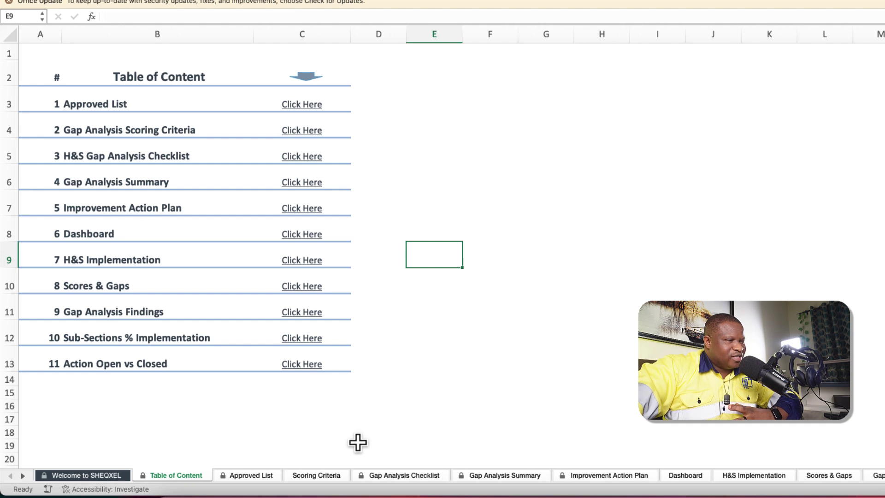
pyautogui.click(131, 101)
pyautogui.click(129, 132)
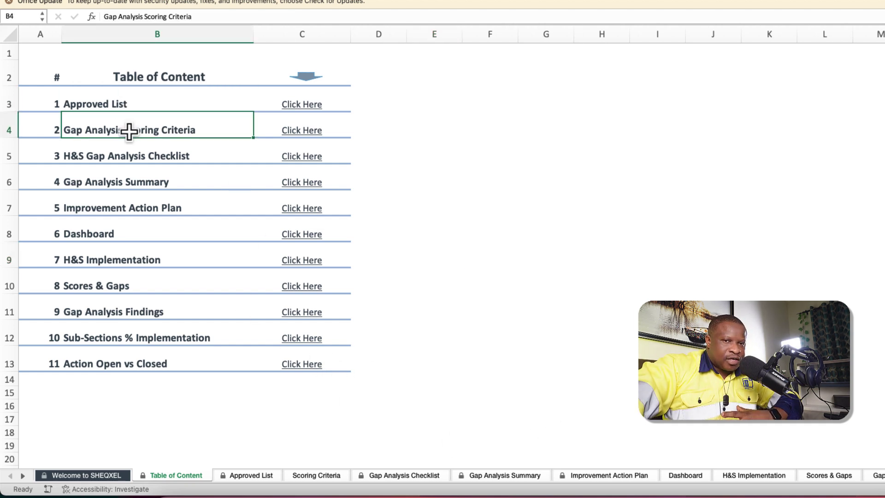
pyautogui.click(130, 147)
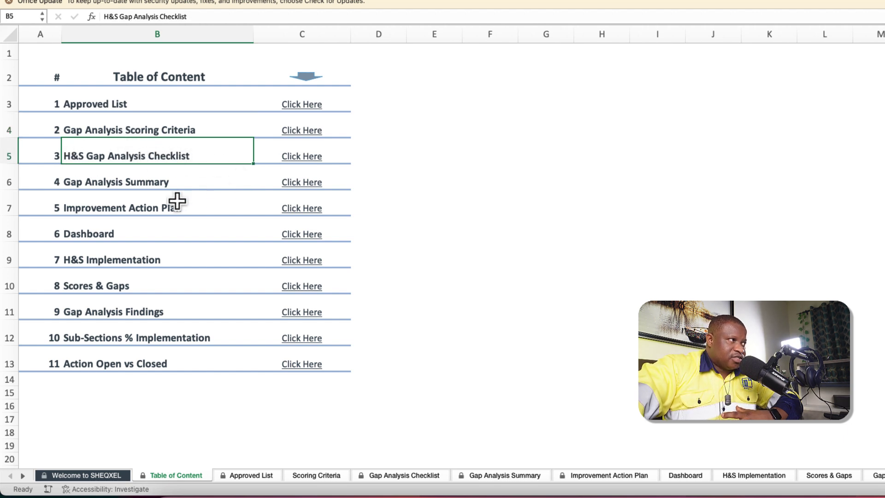
pyautogui.click(143, 184)
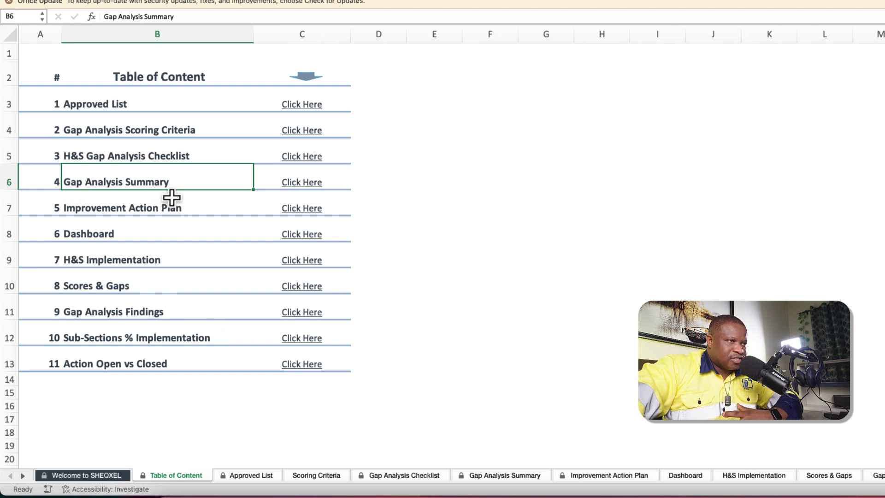
pyautogui.click(101, 210)
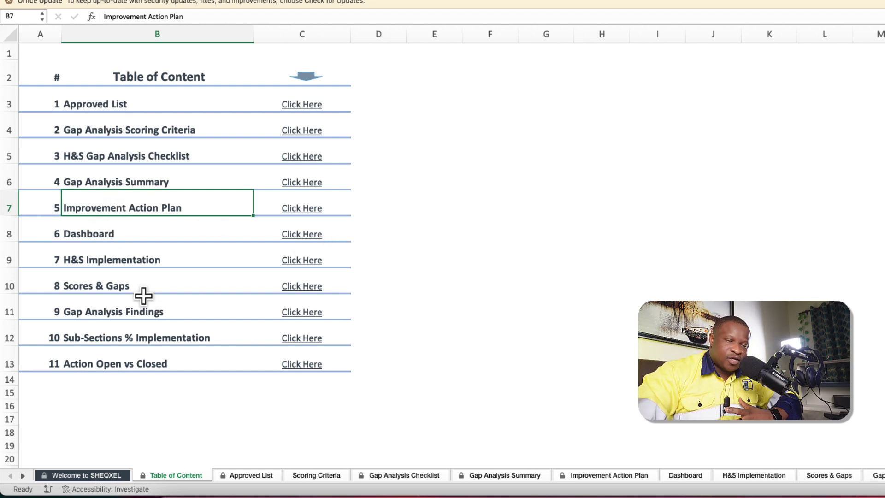
pyautogui.click(104, 235)
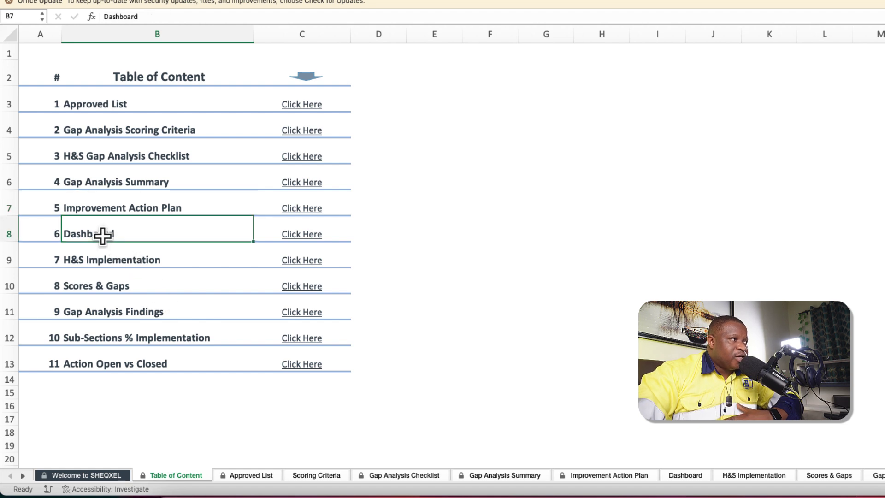
pyautogui.click(128, 260)
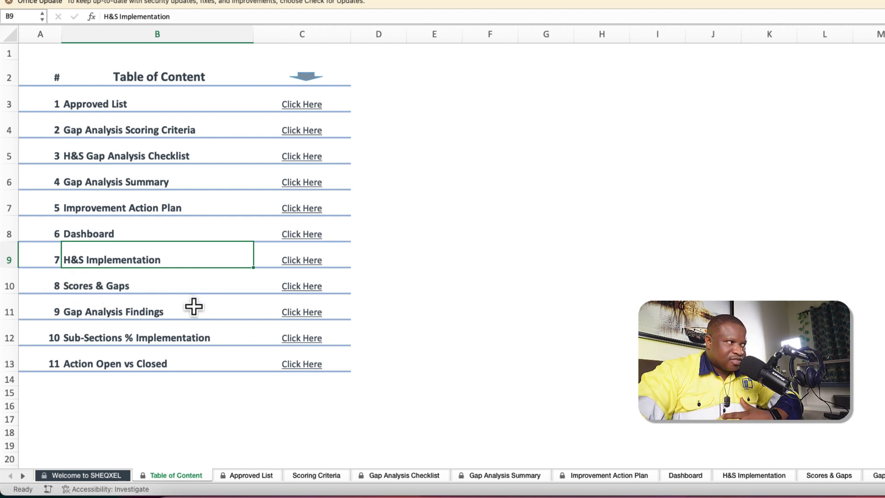
pyautogui.click(158, 316)
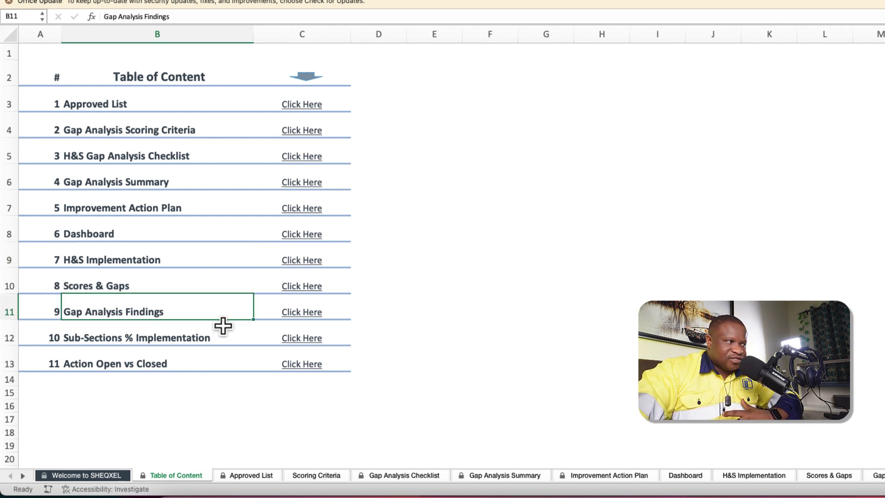
pyautogui.click(73, 338)
pyautogui.click(147, 363)
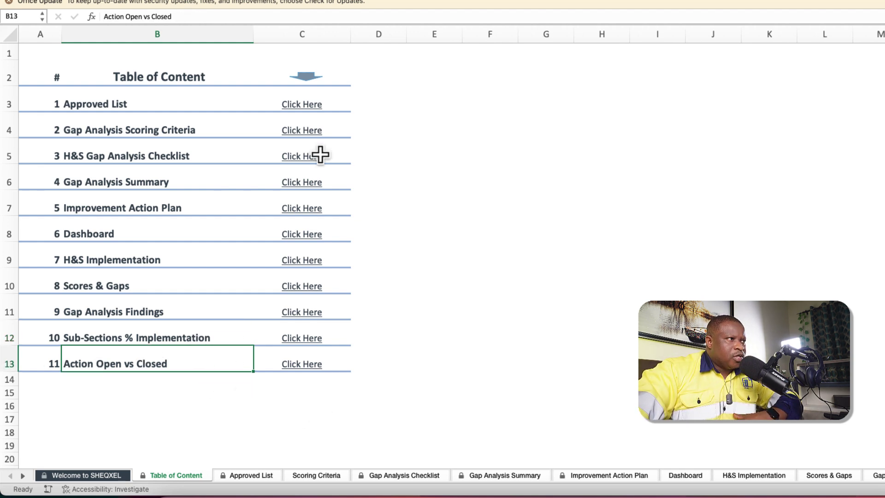
# Follow the table of content link to the Approved List and review the entries in its Root Cause column.
pyautogui.click(307, 109)
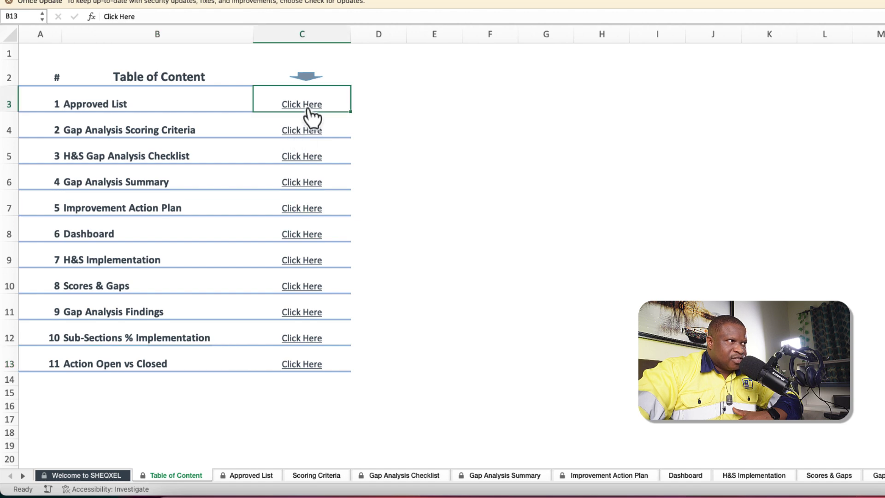
pyautogui.scroll(-3, 579, 336)
pyautogui.scroll(3, 578, 336)
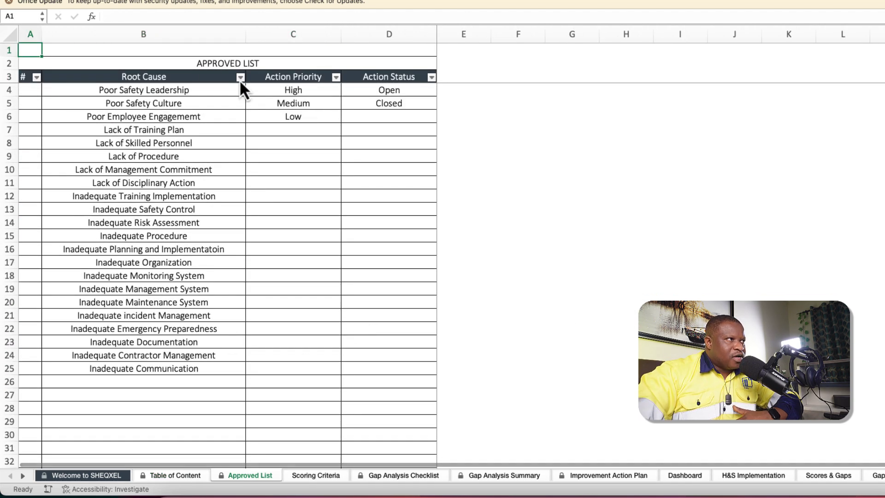
pyautogui.click(135, 77)
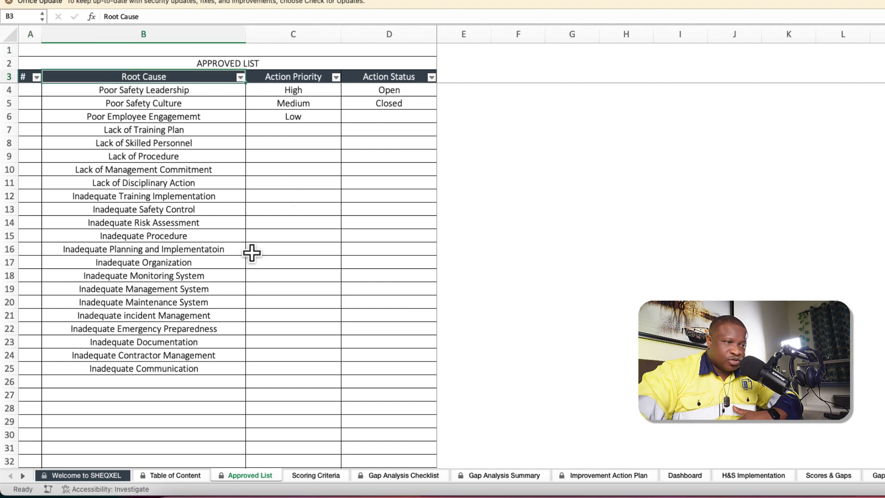
pyautogui.scroll(-1, 251, 248)
pyautogui.scroll(1, 251, 261)
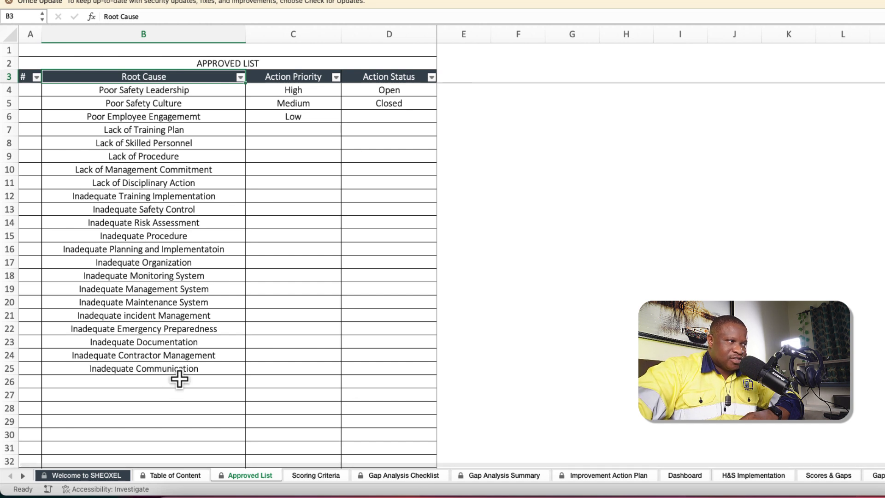
pyautogui.moveTo(148, 89); pyautogui.dragTo(183, 381)
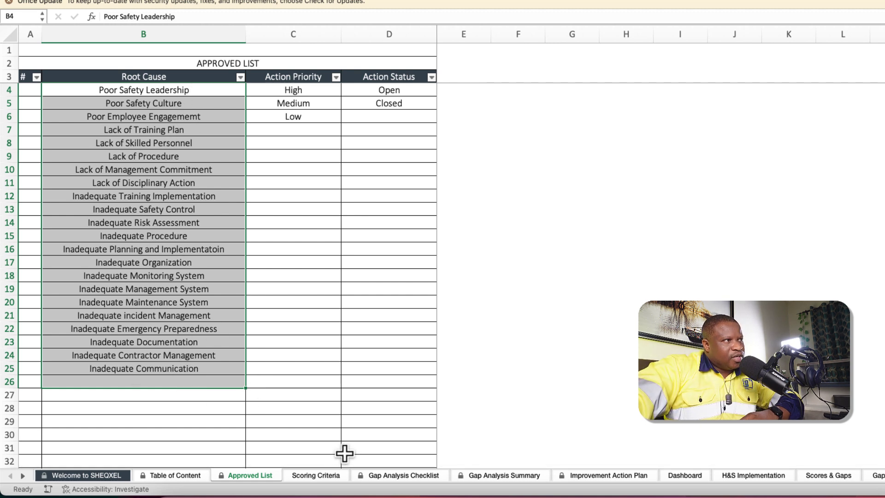
# Review the Action Priority and Action Status options in the Approved List.
pyautogui.moveTo(293, 91); pyautogui.dragTo(292, 127)
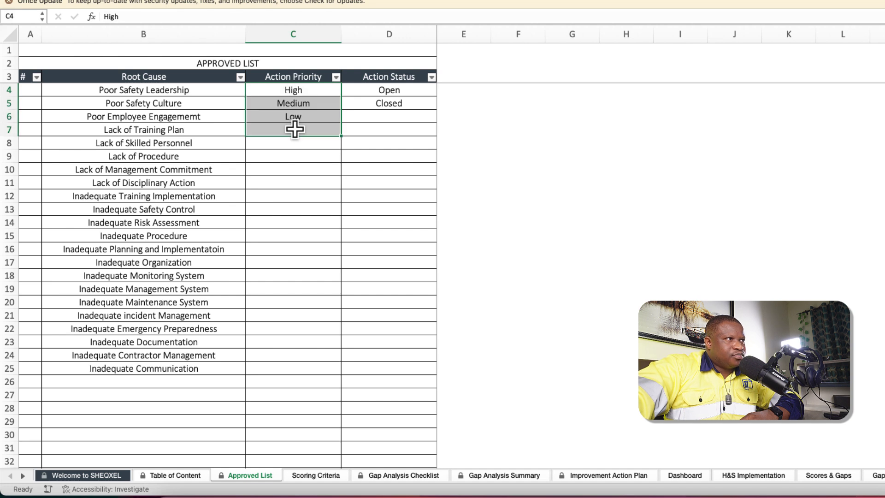
pyautogui.click(299, 104)
pyautogui.click(304, 117)
pyautogui.click(366, 91)
pyautogui.click(376, 102)
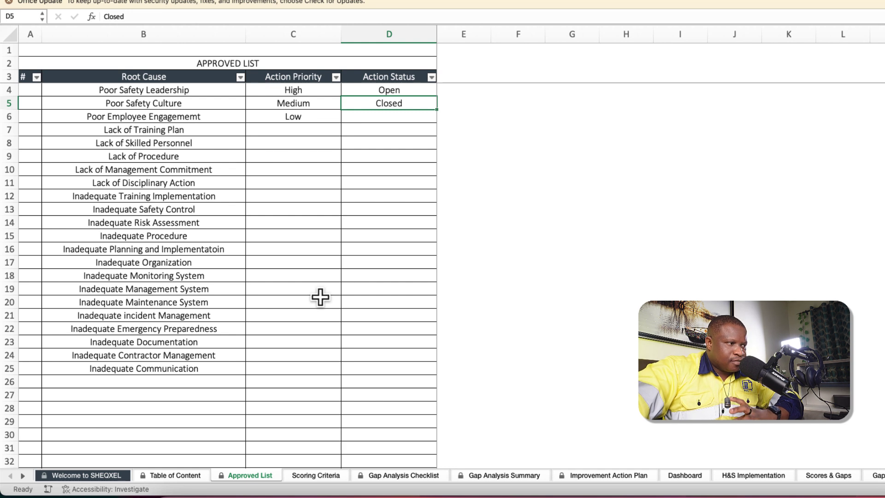
# Open the Scoring Criteria sheet and read the definitions of the Yes and No findings.
pyautogui.click(306, 477)
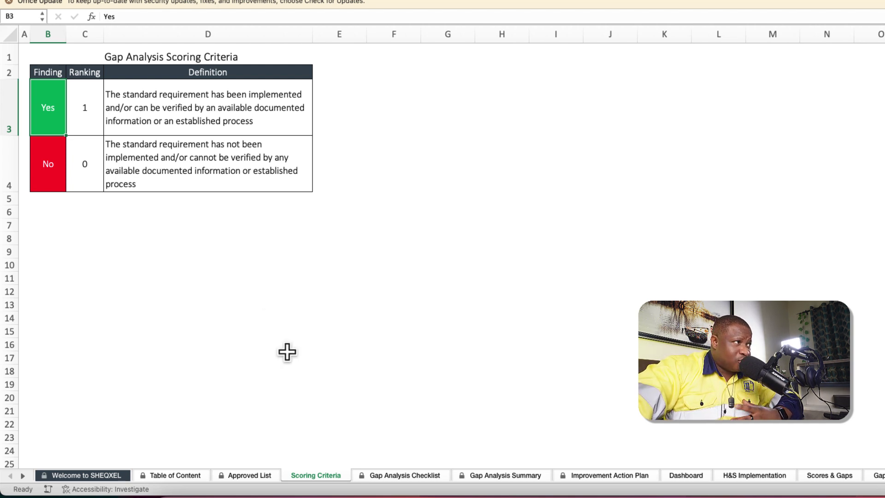
pyautogui.click(146, 110)
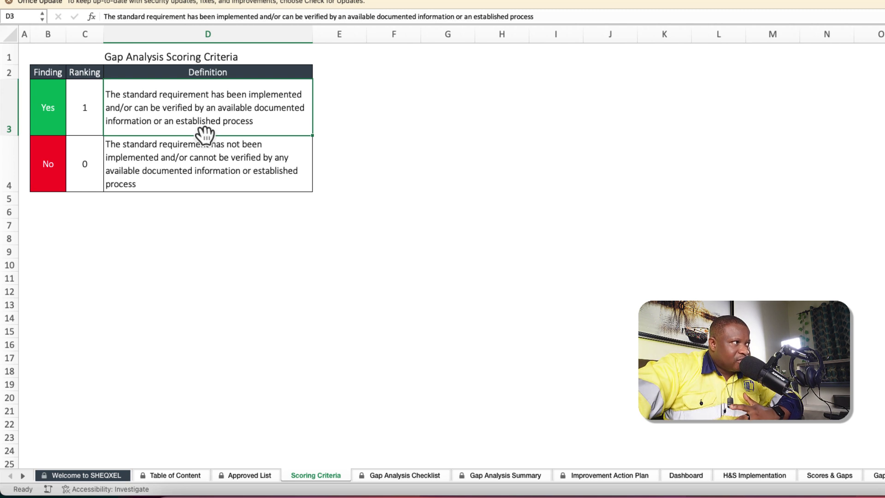
pyautogui.click(178, 169)
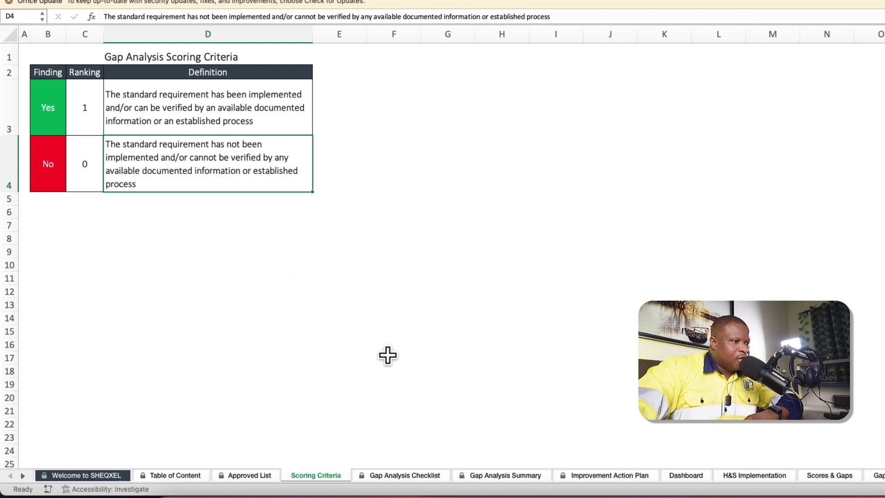
# Open the Gap Analysis Checklist sheet and review its Main Section and Audit Question columns.
pyautogui.click(407, 478)
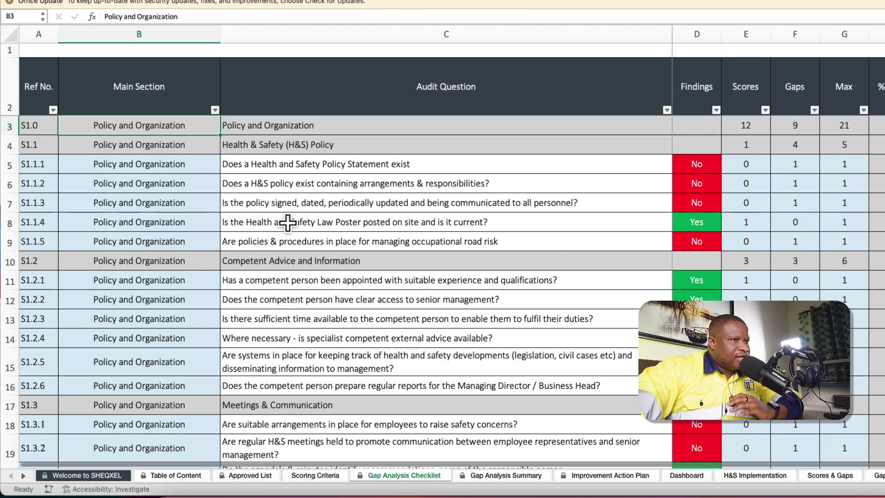
pyautogui.scroll(3, 524, 305)
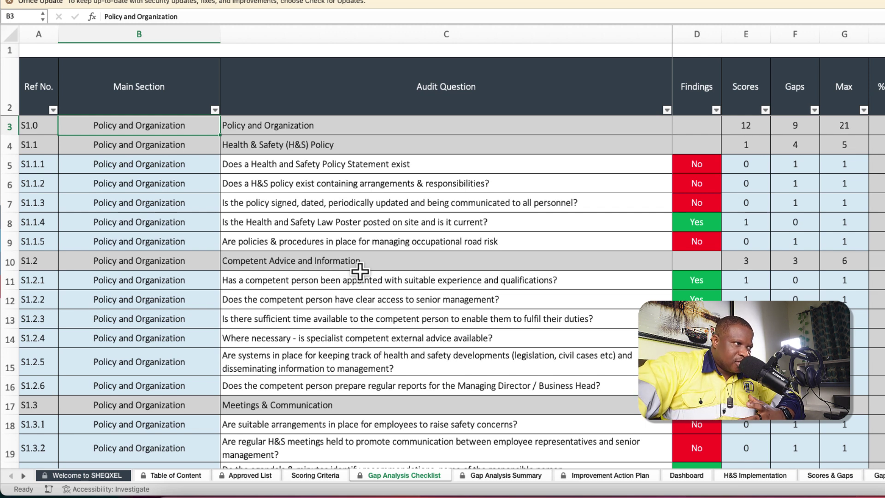
pyautogui.scroll(-3, 363, 274)
pyautogui.scroll(3, 363, 274)
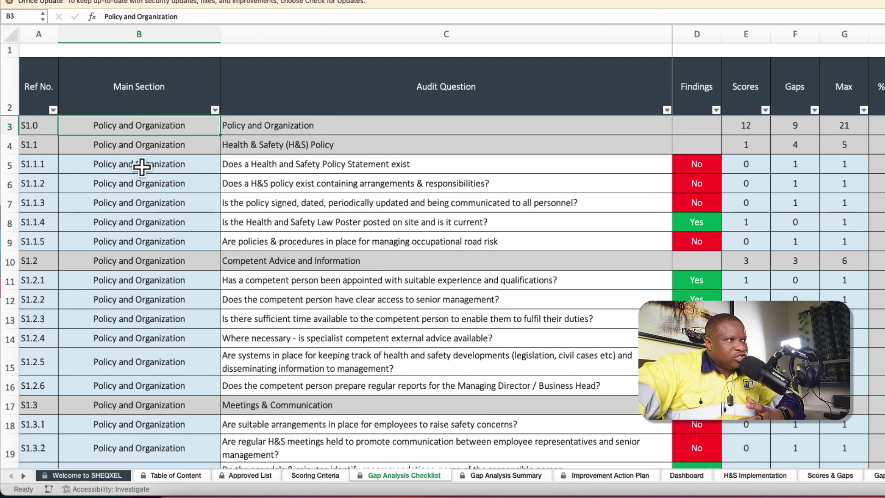
pyautogui.scroll(-5, 449, 290)
pyautogui.scroll(5, 461, 292)
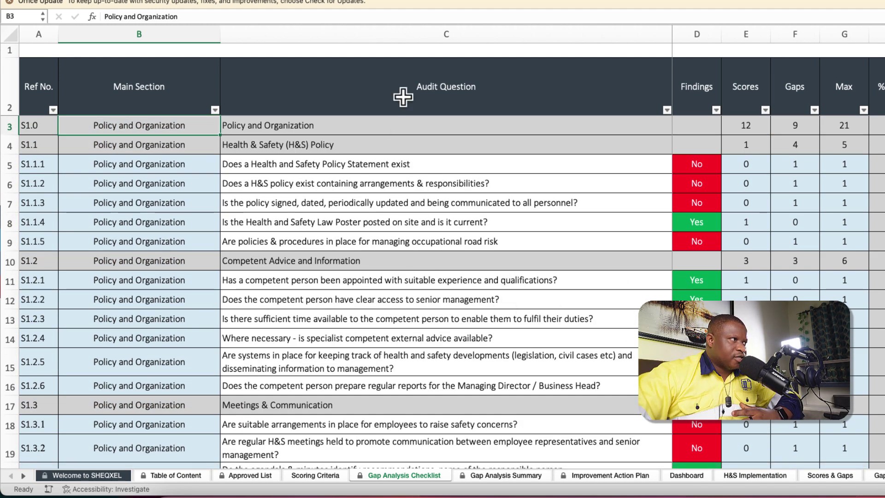
# Look through the checklist's audit questions from Policy and Organization to Claims Defensibility, then return to the first section.
pyautogui.click(204, 164)
pyautogui.scroll(-15, 363, 205)
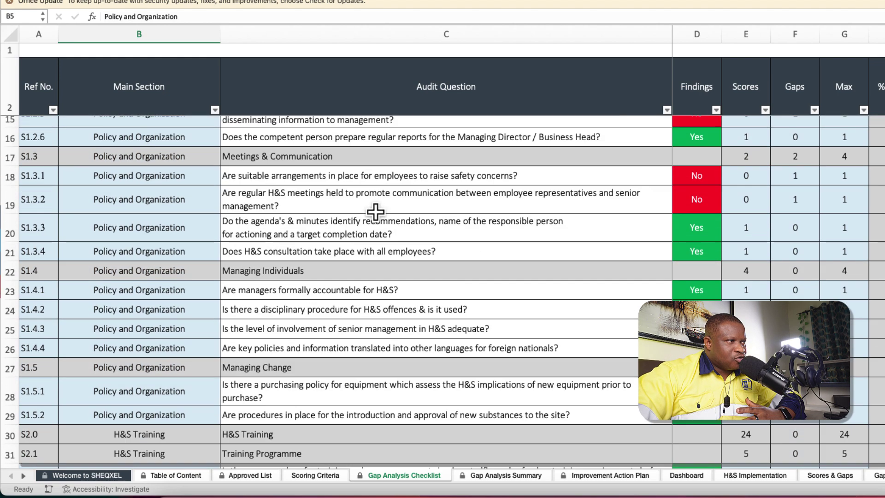
pyautogui.scroll(-5, 374, 212)
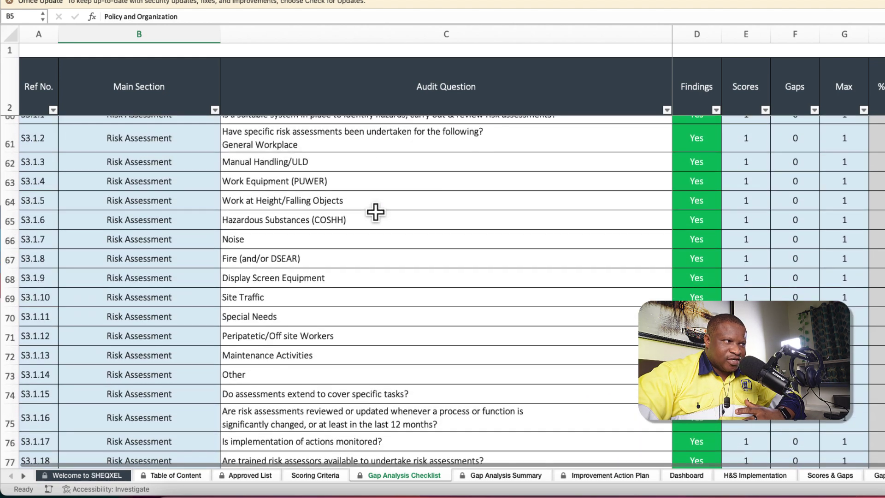
pyautogui.scroll(20, 375, 212)
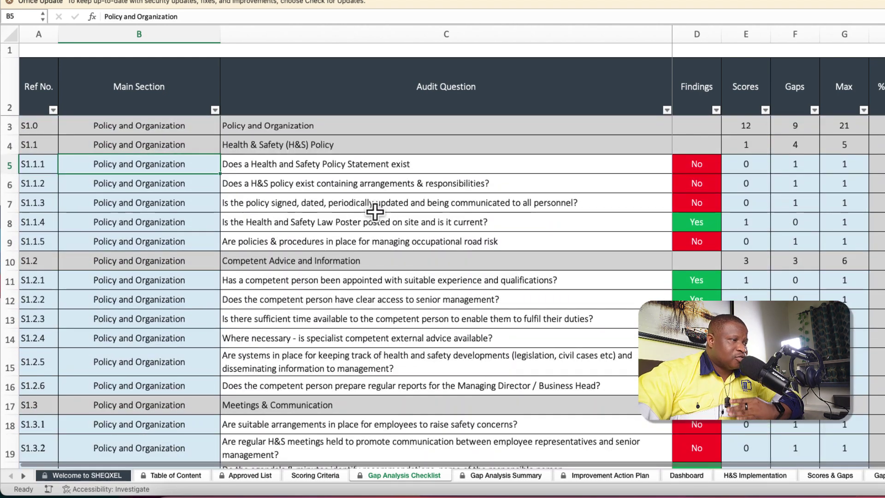
pyautogui.scroll(-3, 375, 212)
pyautogui.scroll(3, 374, 212)
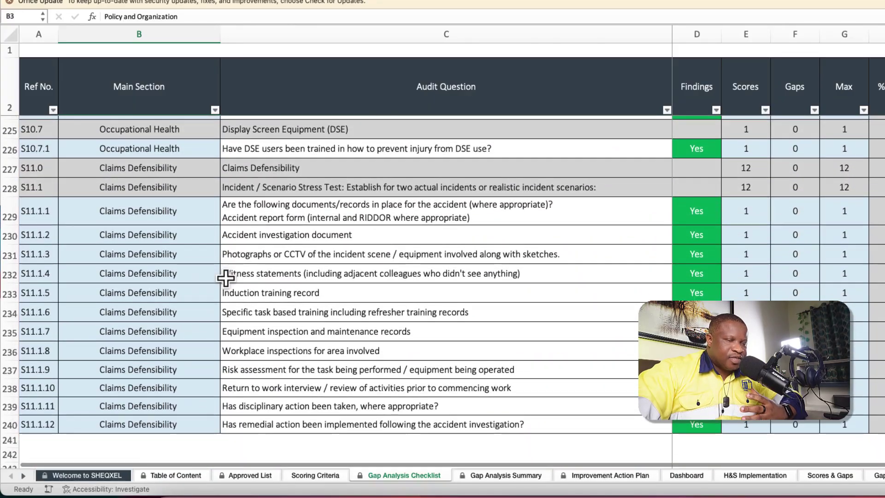
pyautogui.scroll(20, 226, 277)
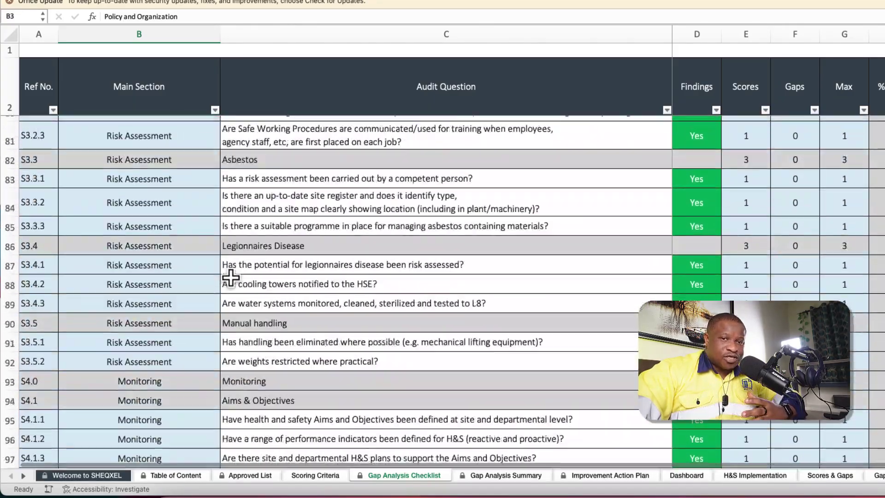
pyautogui.scroll(15, 230, 278)
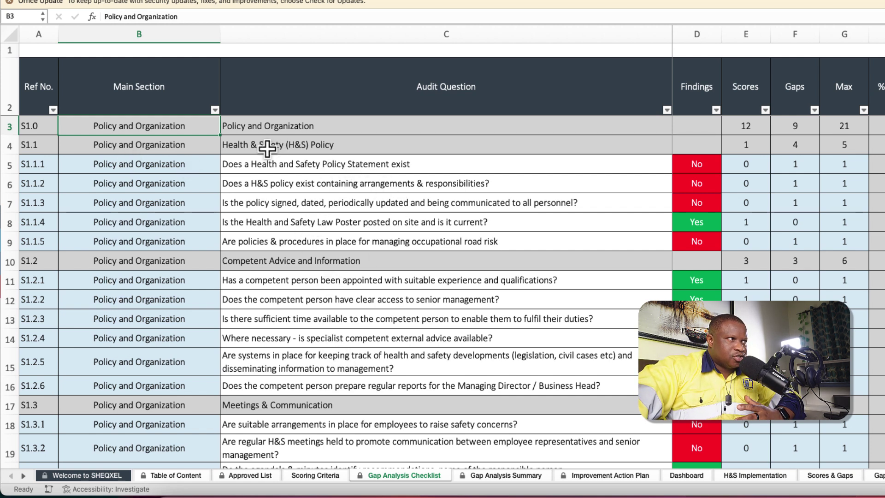
# Examine the Health & Safety Policy questions and the Findings choices available for question S1.1.1.
pyautogui.click(150, 145)
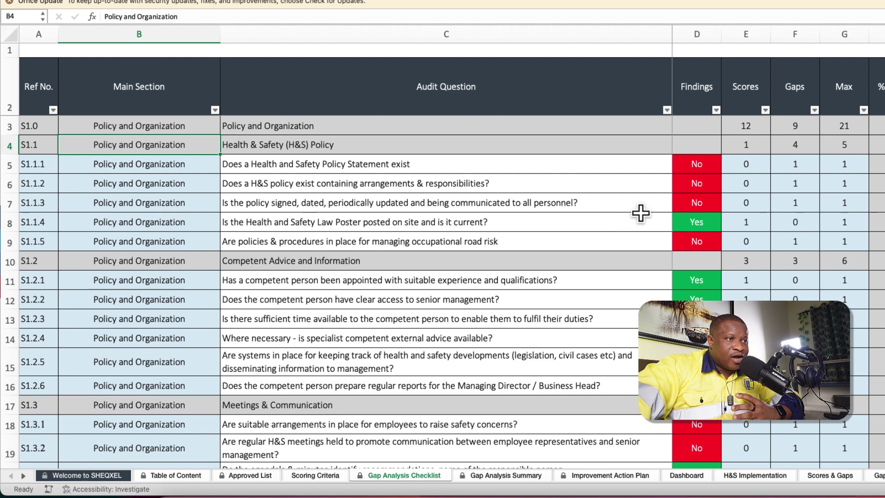
pyautogui.click(697, 170)
pyautogui.click(334, 163)
pyautogui.click(408, 187)
pyautogui.click(698, 168)
pyautogui.click(726, 168)
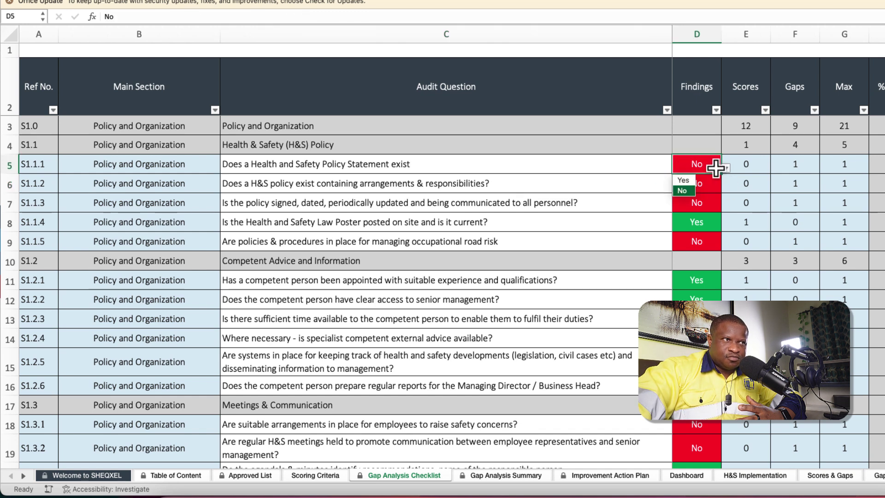
pyautogui.click(703, 170)
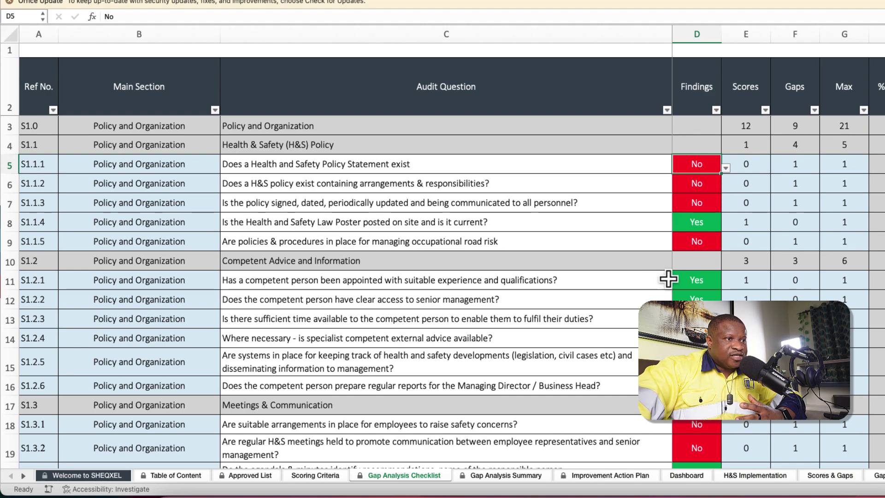
# Look over the findings recorded against the audit questions further down the checklist and return to its start.
pyautogui.scroll(-20, 538, 255)
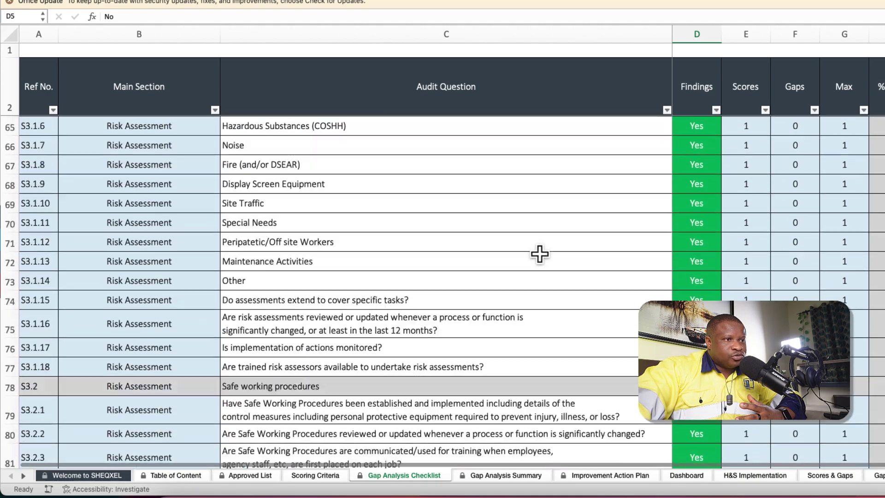
pyautogui.scroll(-10, 540, 254)
pyautogui.scroll(20, 544, 254)
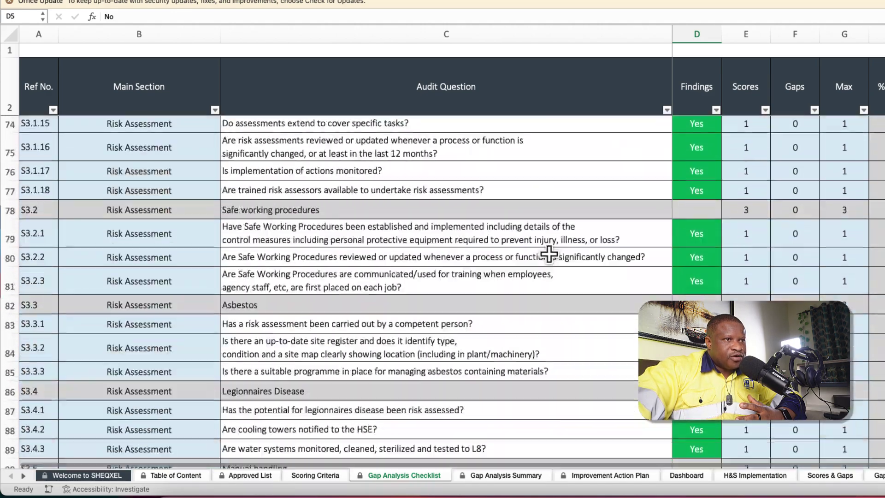
pyautogui.scroll(9, 549, 253)
pyautogui.scroll(-10, 622, 326)
pyautogui.scroll(10, 626, 327)
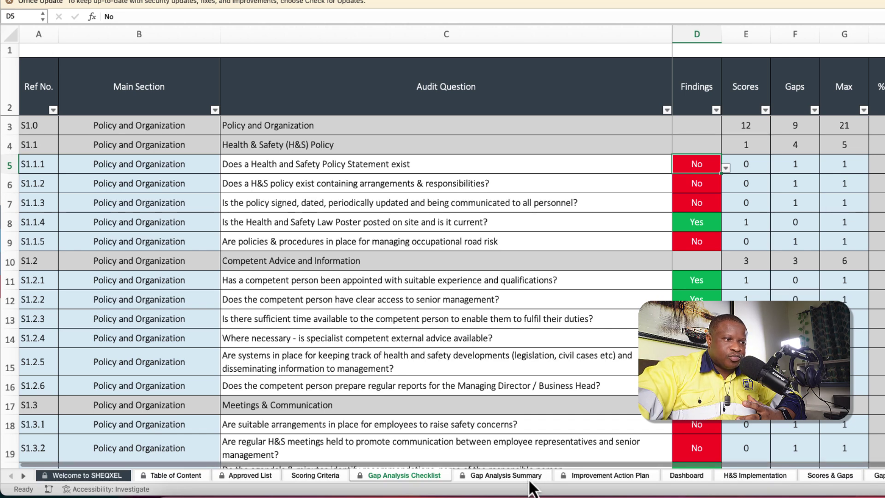
# Glance at the Gap Analysis Summary sheet and return to the Gap Analysis Checklist to recheck its Findings and Scores columns.
pyautogui.click(530, 481)
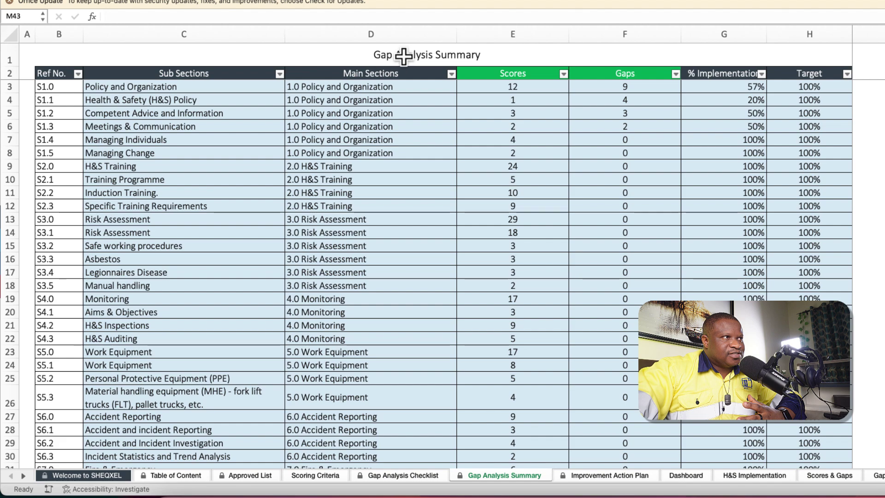
pyautogui.click(414, 475)
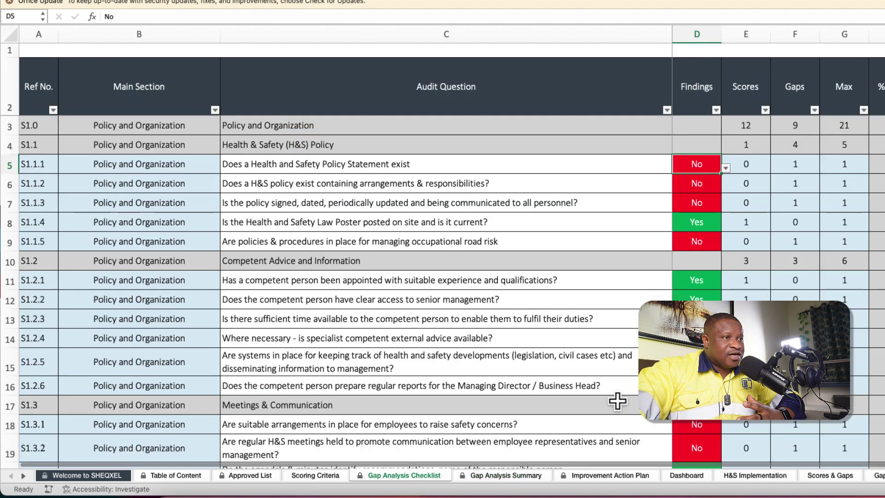
pyautogui.scroll(-1, 612, 397)
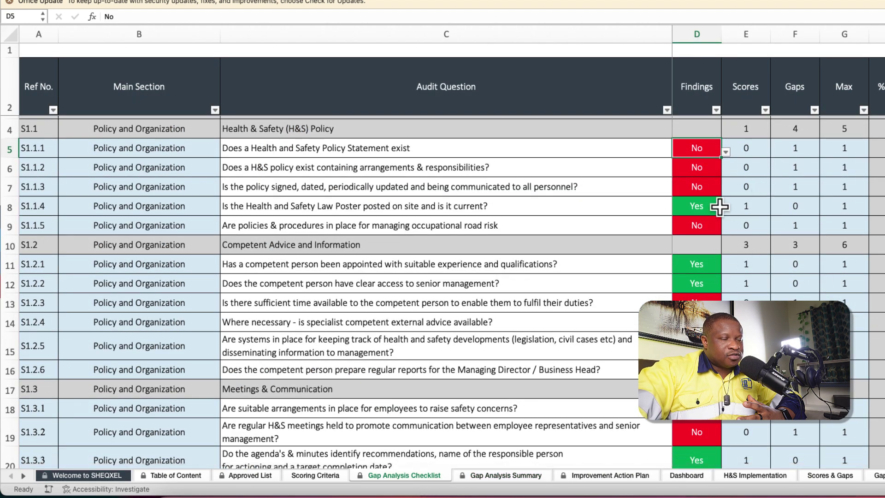
pyautogui.scroll(-5, 746, 224)
pyautogui.scroll(5, 742, 272)
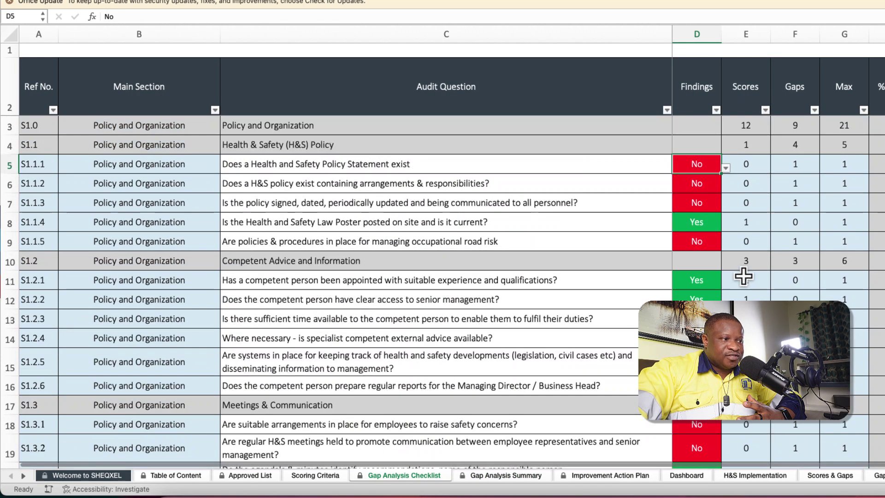
# Open the Gap Analysis Summary sheet and review its Scores, Sub Sections and Main Sections columns from the Policy and Organization row.
pyautogui.click(500, 476)
pyautogui.click(506, 74)
pyautogui.click(510, 89)
pyautogui.click(154, 88)
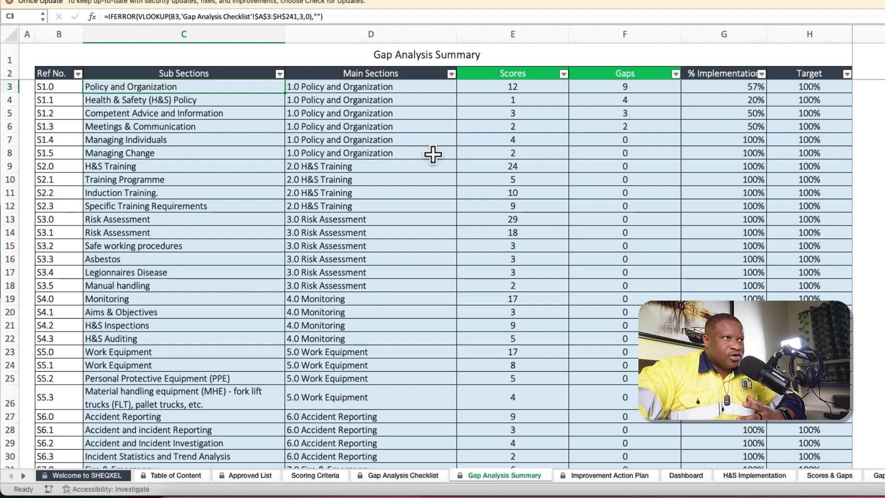
pyautogui.click(353, 89)
pyautogui.click(173, 88)
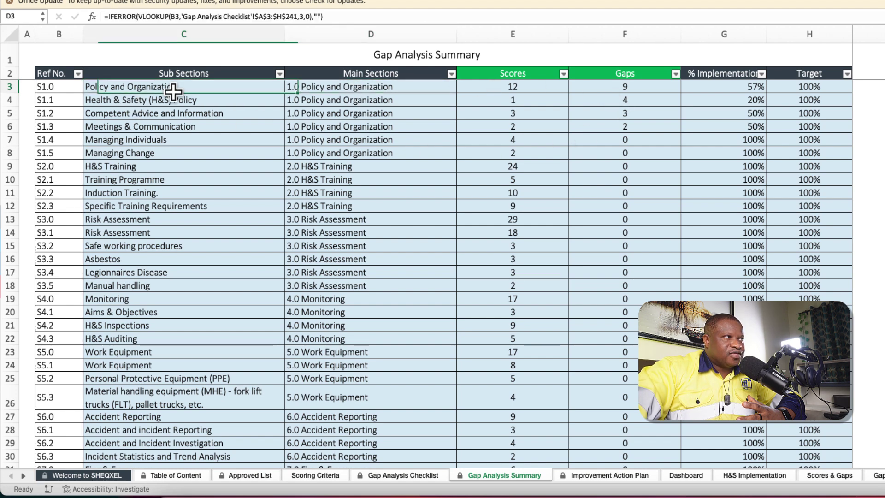
pyautogui.scroll(-3, 624, 217)
pyautogui.scroll(3, 624, 219)
# Examine the Scores and Gaps of Policy and Organization and look through the summary's other sections, including % Implementation and Target.
pyautogui.click(516, 85)
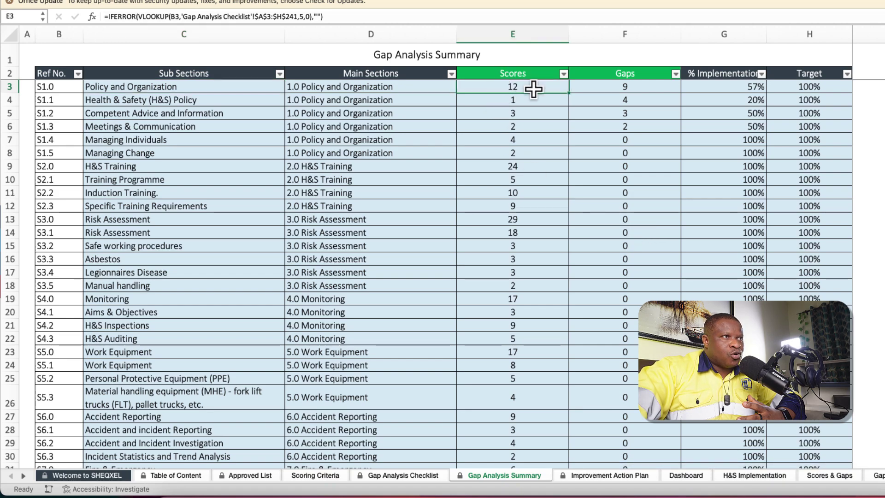
pyautogui.click(650, 87)
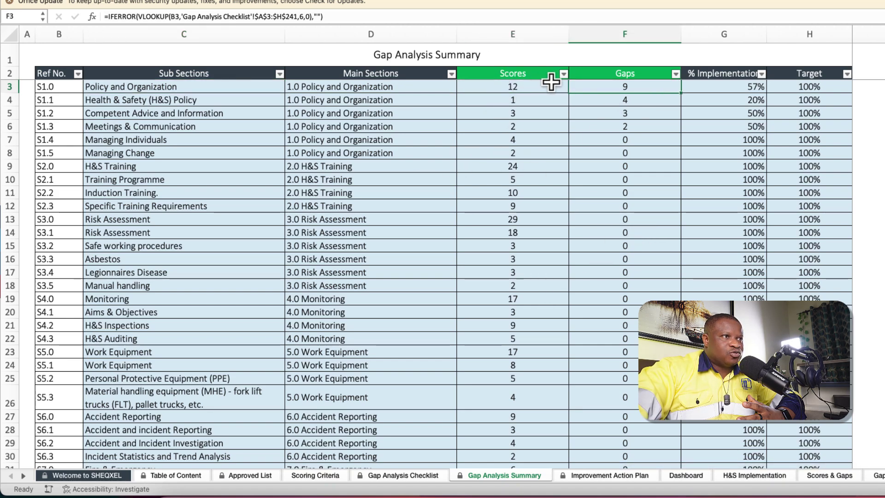
pyautogui.scroll(-6, 621, 258)
pyautogui.scroll(4, 621, 258)
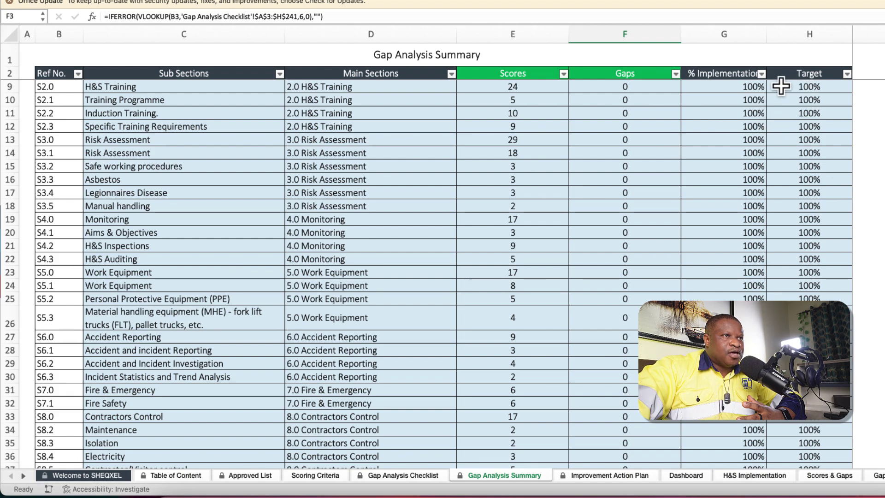
pyautogui.scroll(-3, 787, 235)
pyautogui.scroll(5, 744, 276)
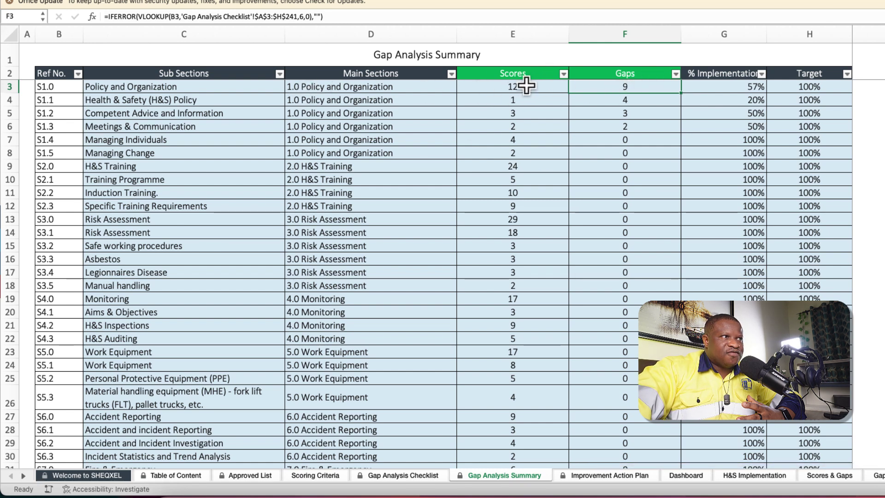
# Compare the Policy and Organization scores and gaps with its % Implementation, and look over the remaining summary rows.
pyautogui.moveTo(509, 84); pyautogui.dragTo(603, 83)
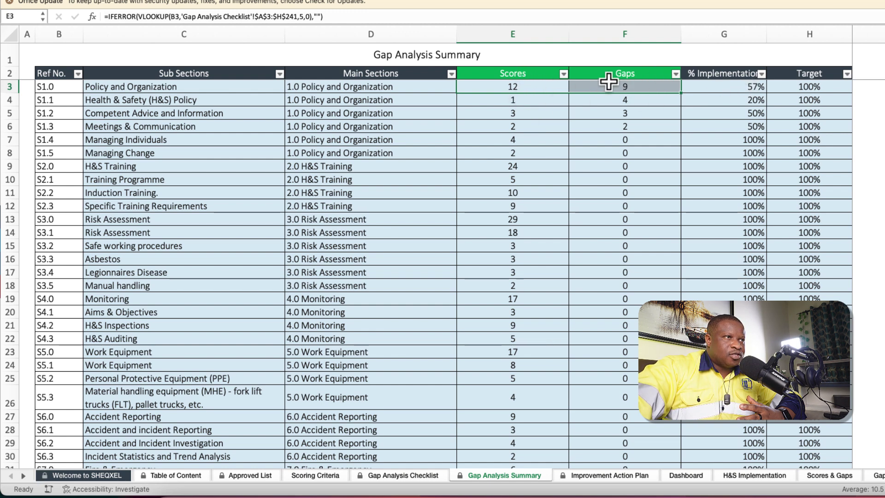
pyautogui.click(753, 89)
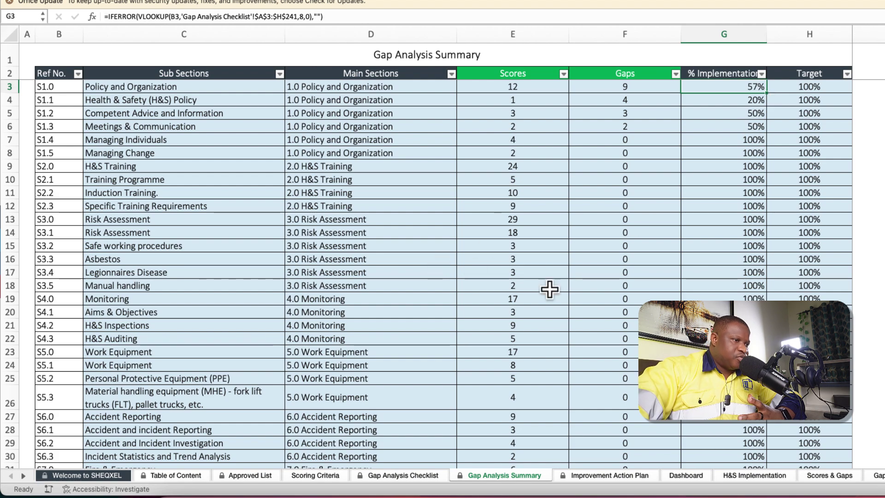
pyautogui.scroll(-10, 496, 249)
pyautogui.scroll(10, 495, 249)
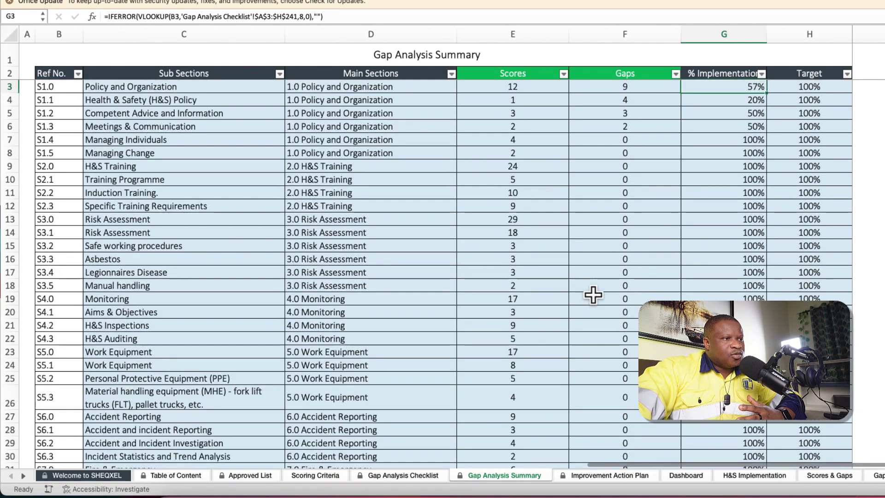
# Open the Improvement Action Plan, compare it with the Gap Analysis Checklist findings, and examine its Root Cause column.
pyautogui.click(616, 477)
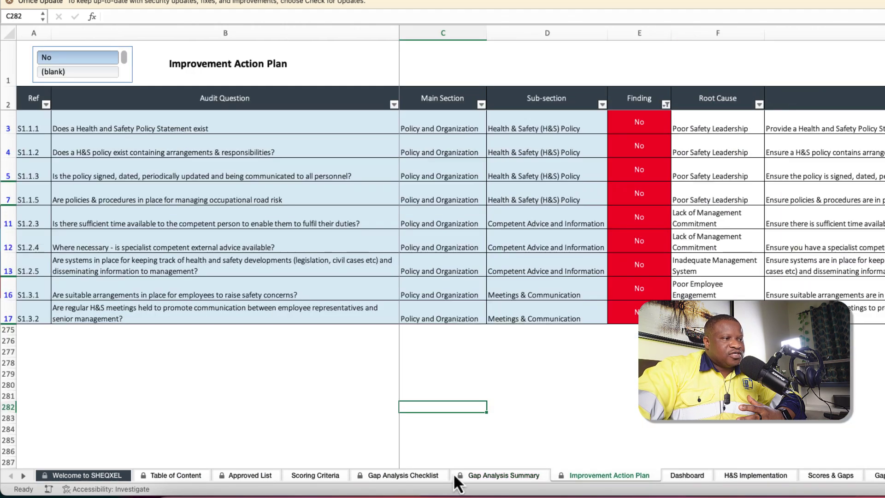
pyautogui.click(430, 477)
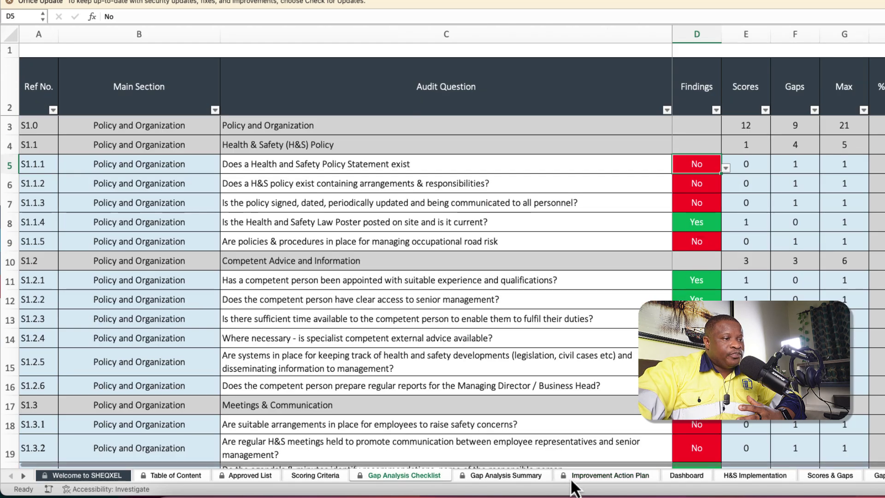
pyautogui.click(603, 475)
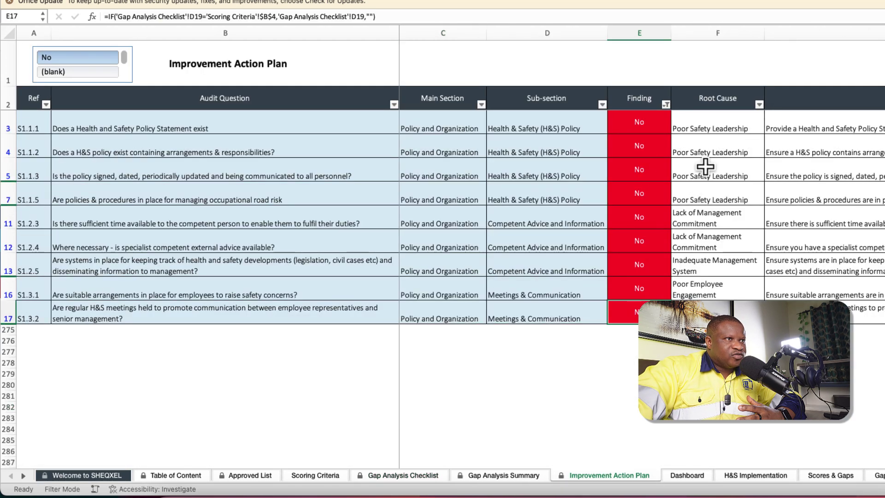
pyautogui.click(731, 129)
pyautogui.scroll(-3, 747, 242)
pyautogui.scroll(3, 742, 222)
pyautogui.hscroll(5, 733, 225)
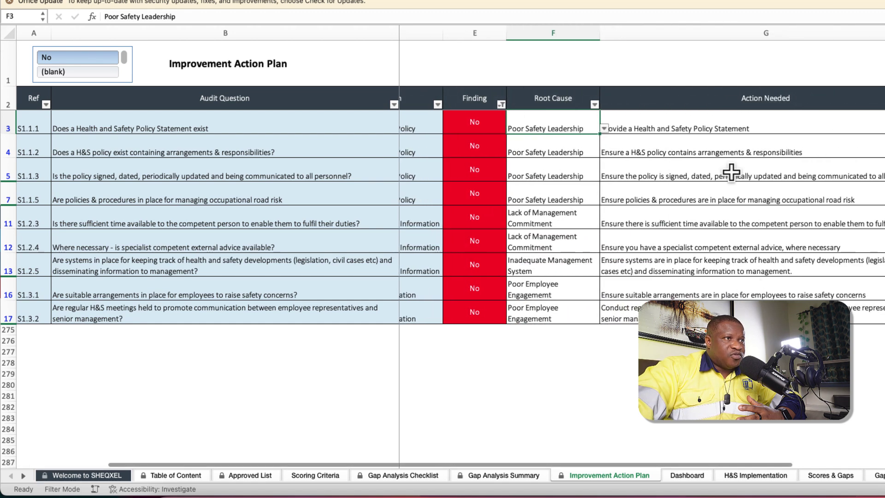
# Examine the Action Needed entry for S1.1.1 and review the plan's Audit Question, Main Section and Sub-section columns.
pyautogui.click(707, 129)
pyautogui.hscroll(-1, 737, 258)
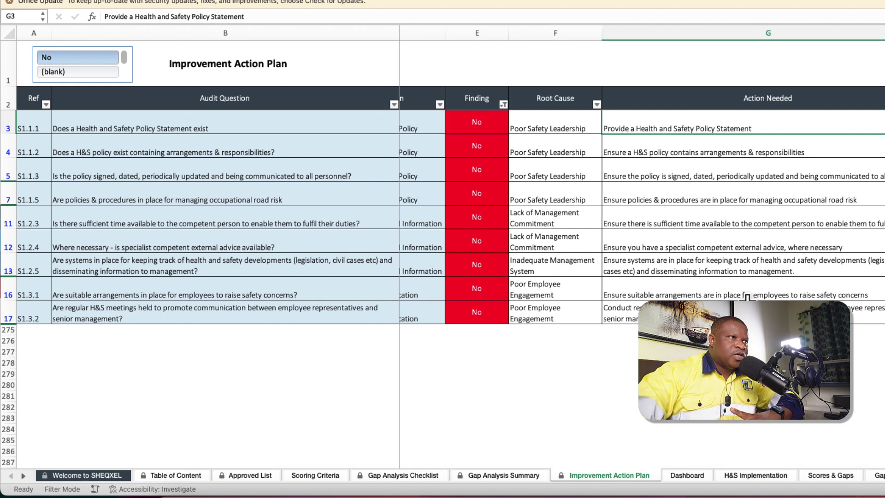
pyautogui.click(392, 131)
pyautogui.hscroll(-5, 30, 130)
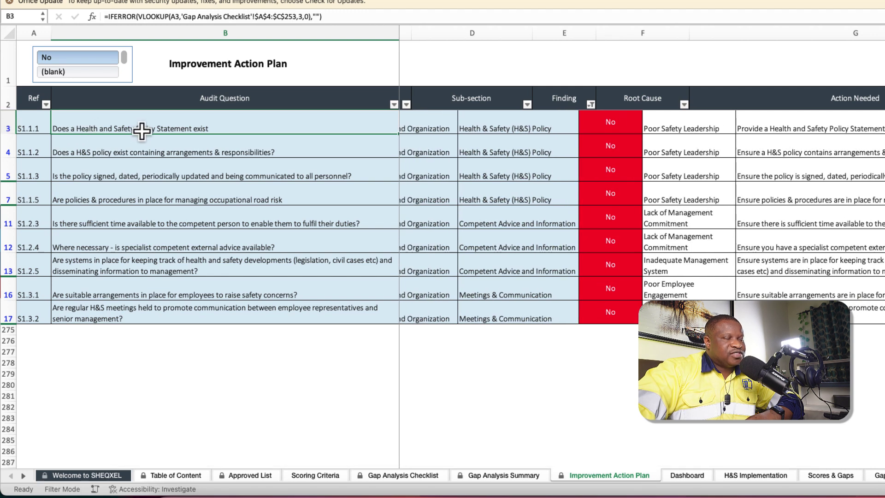
pyautogui.hscroll(-3, 576, 183)
pyautogui.moveTo(351, 126); pyautogui.dragTo(529, 335)
# Examine the Finding of question S1.1.1 and the choices available for its Root Cause.
pyautogui.hscroll(3, 579, 326)
pyautogui.hscroll(2, 580, 326)
pyautogui.click(467, 122)
pyautogui.click(530, 123)
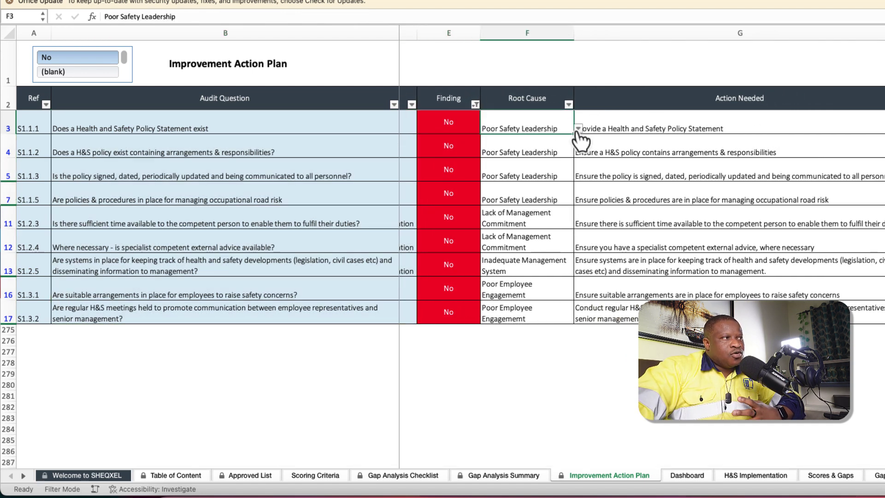
pyautogui.hscroll(-1, 581, 141)
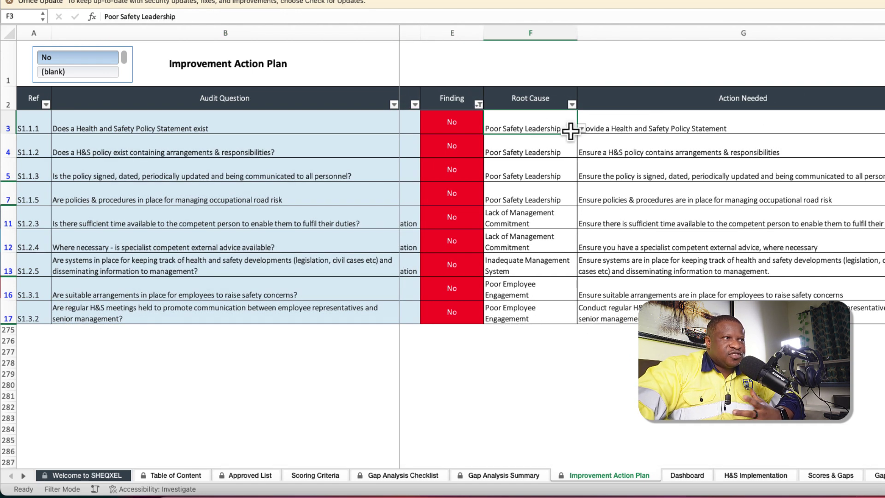
pyautogui.hscroll(1, 583, 131)
pyautogui.click(581, 129)
pyautogui.click(572, 129)
pyautogui.hscroll(3, 598, 197)
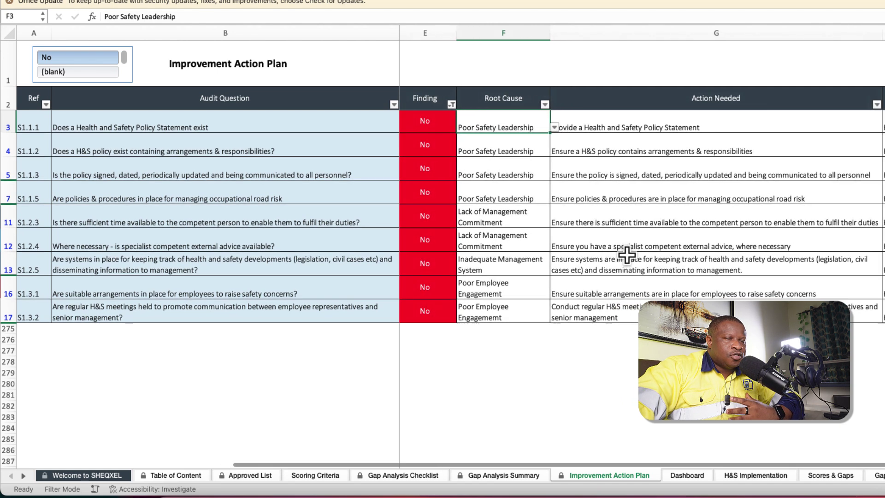
# Review the Action Needed, Responsible, Target date and Days Due fields for question S1.1.1.
pyautogui.click(589, 126)
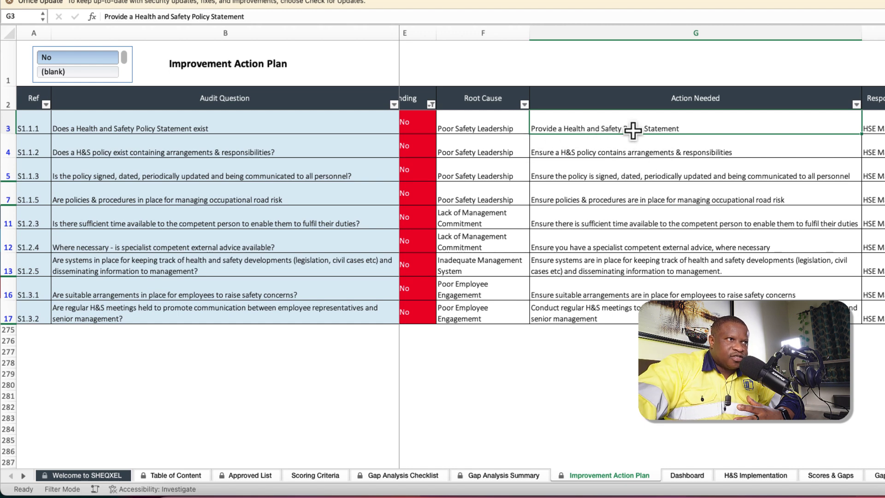
pyautogui.hscroll(5, 828, 168)
pyautogui.click(756, 125)
pyautogui.hscroll(3, 783, 157)
pyautogui.click(727, 121)
pyautogui.click(758, 114)
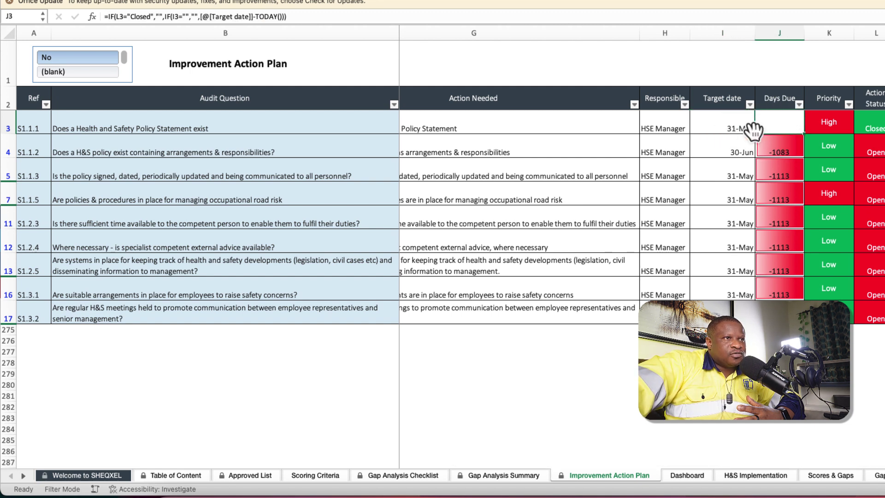
# Set the action status of S1.1.1 to Open and return it to Closed to check its effect on Days Due.
pyautogui.click(875, 131)
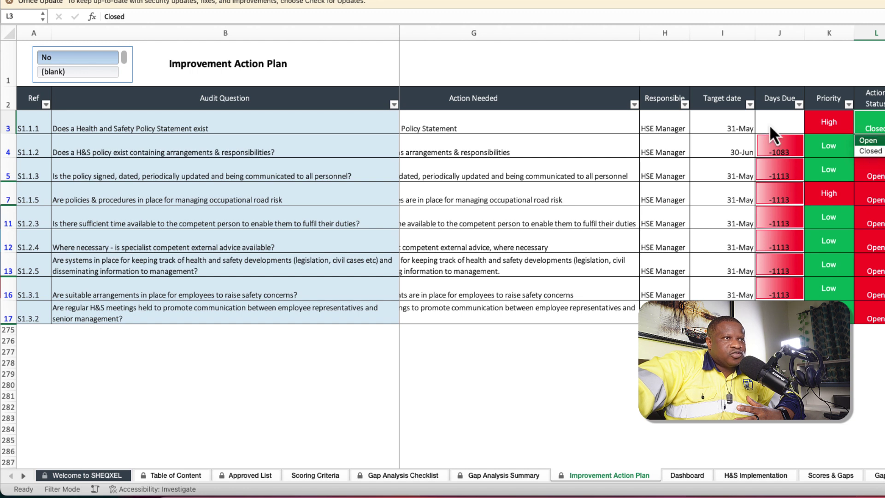
pyautogui.click(862, 140)
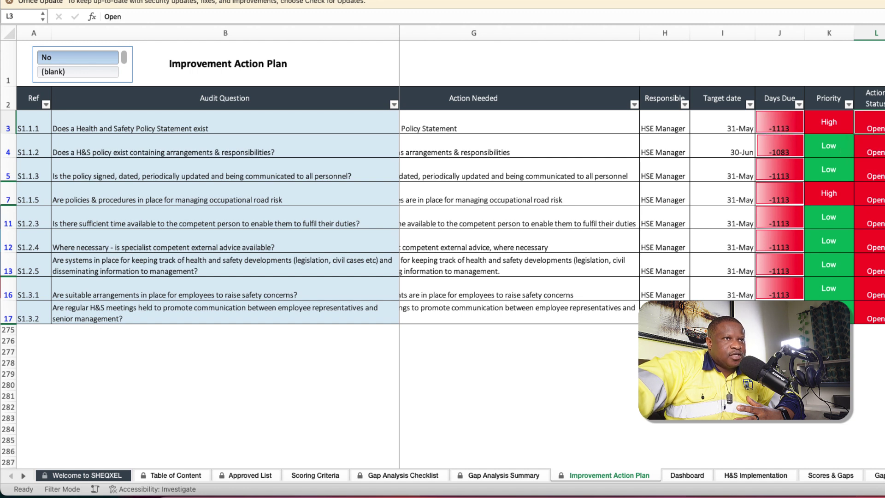
pyautogui.click(870, 151)
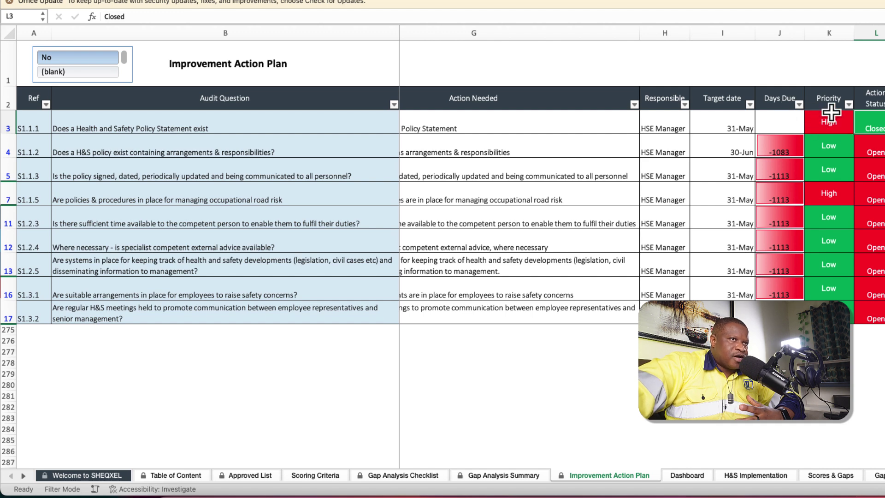
# Examine the Priority of S1.1.1 and look back across the action plan's columns to the Main Section.
pyautogui.click(838, 125)
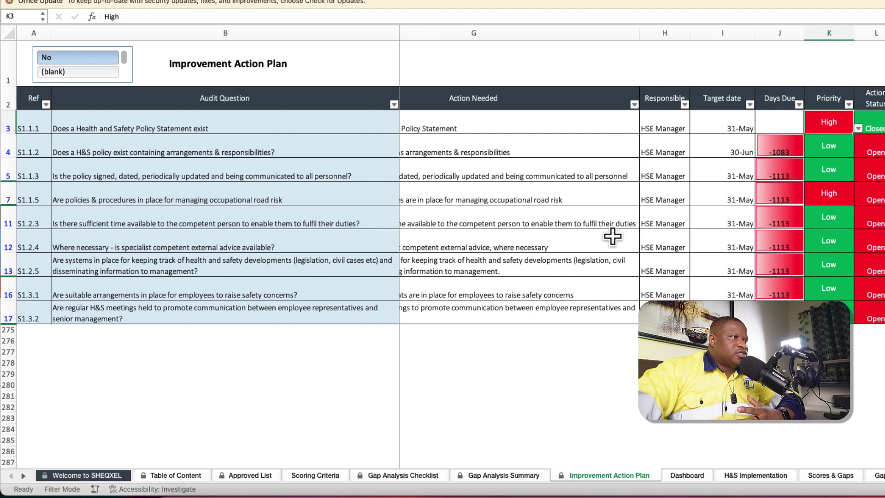
pyautogui.hscroll(-10, 499, 243)
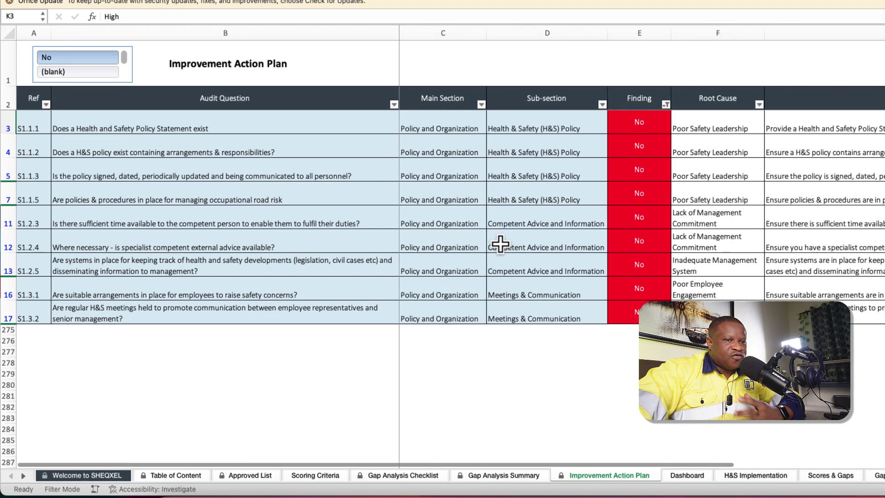
pyautogui.hscroll(5, 500, 244)
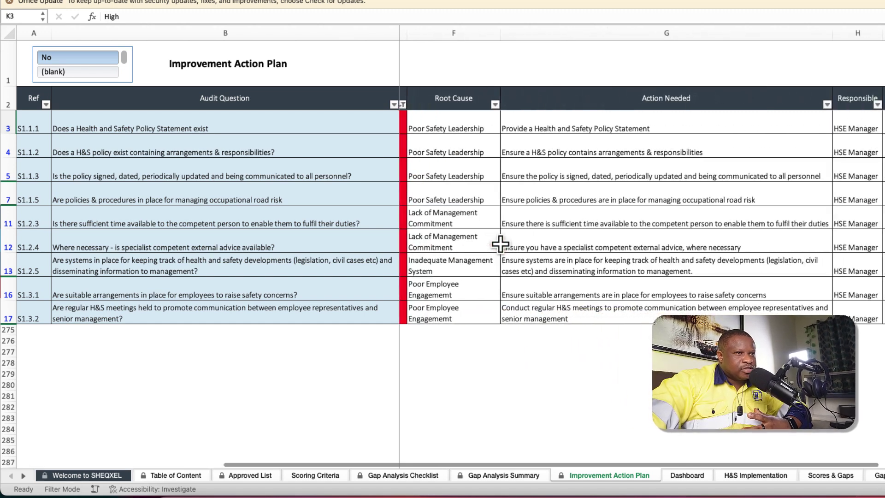
pyautogui.hscroll(-5, 500, 189)
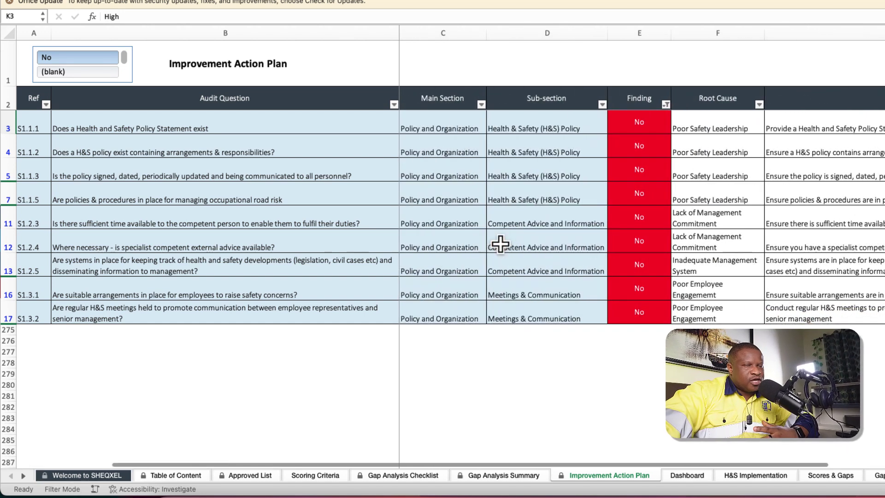
# View the Dashboard, revisit the Gap Analysis Checklist and Gap Analysis Summary, and return to the Improvement Action Plan.
pyautogui.click(692, 479)
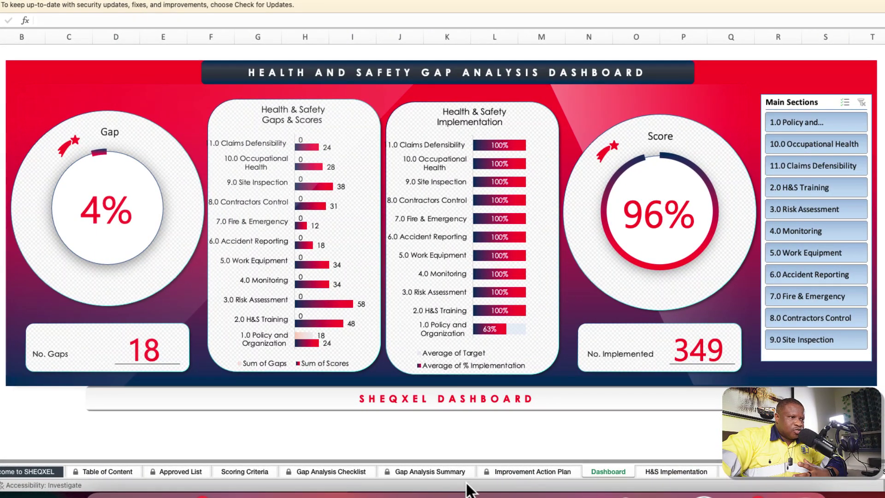
pyautogui.click(318, 472)
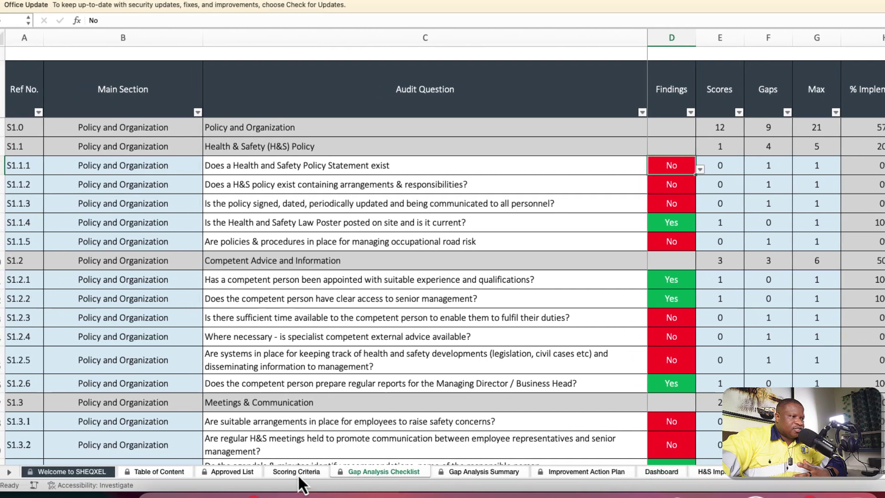
pyautogui.click(484, 471)
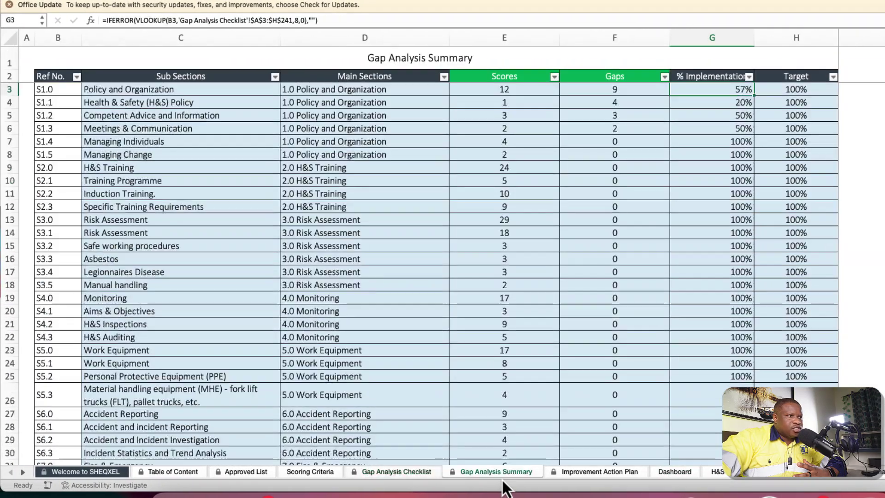
pyautogui.click(605, 475)
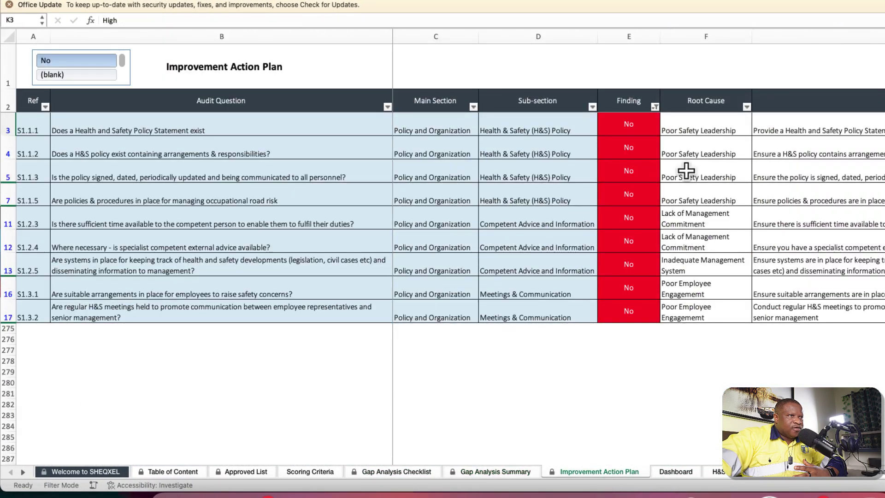
# View the Dashboard, check the H&S Implementation sheet's chart, and return to the Dashboard.
pyautogui.click(675, 472)
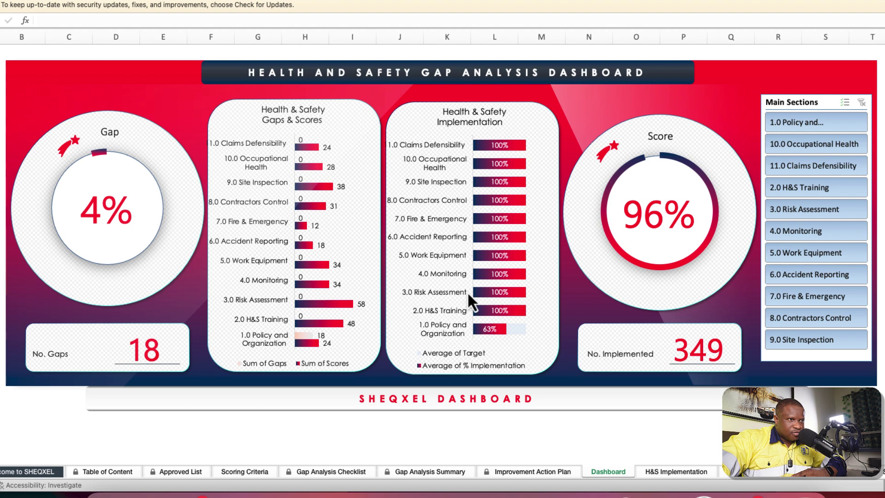
pyautogui.click(694, 477)
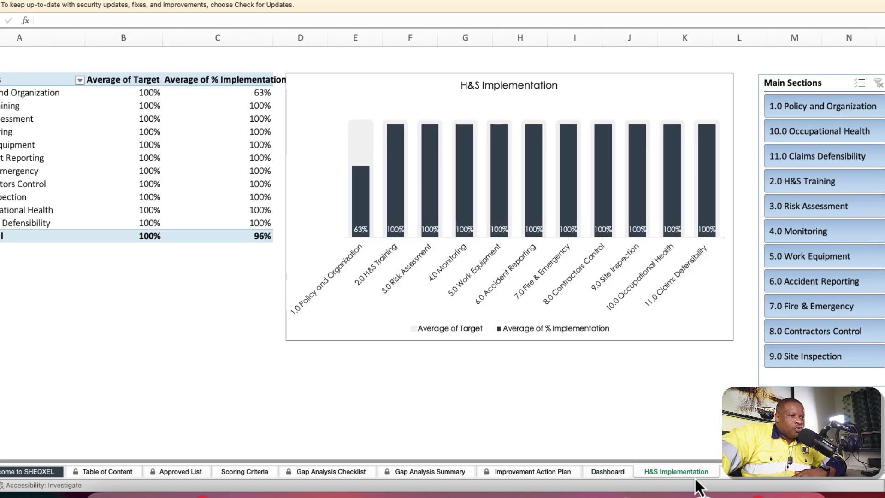
pyautogui.click(610, 479)
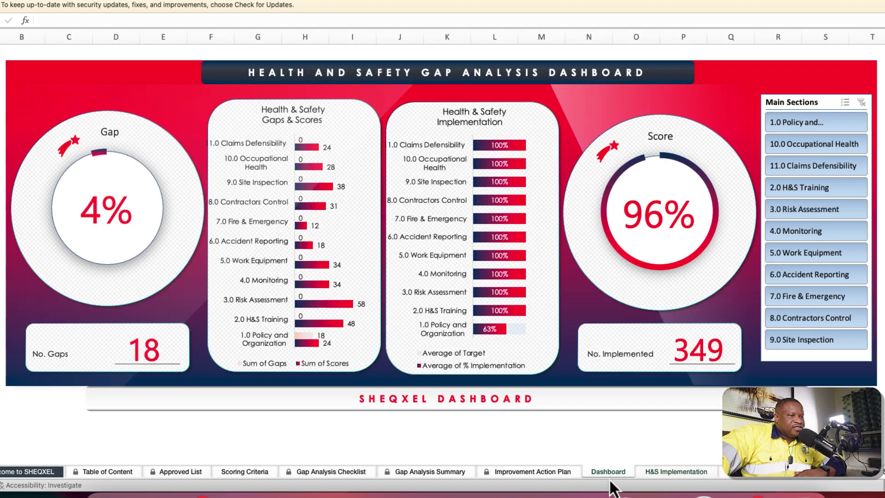
# Filter the Dashboard by individual main sections from 1.0 Policy and Organization through 4.0 Monitoring, and clear the Main Sections filter.
pyautogui.click(809, 122)
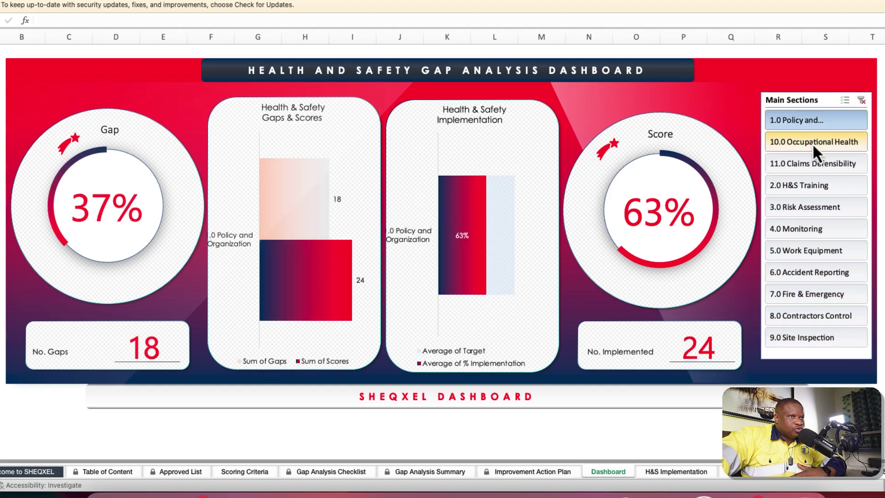
pyautogui.click(812, 141)
pyautogui.click(812, 164)
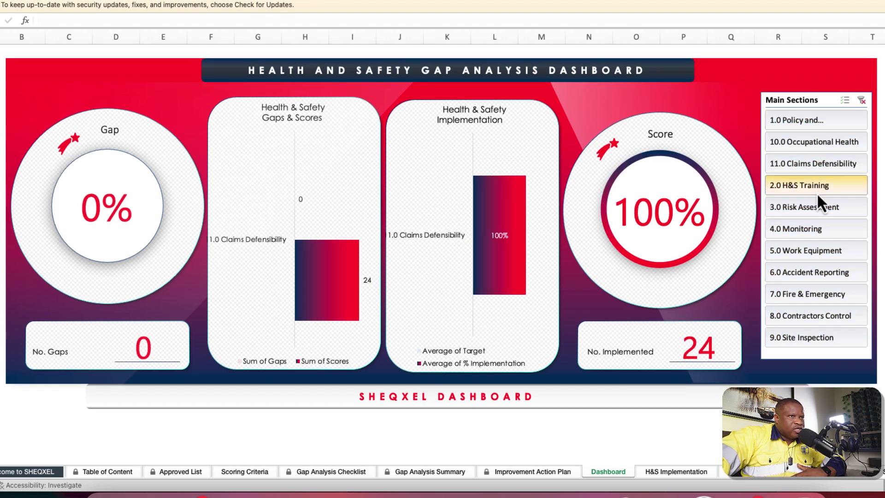
pyautogui.click(816, 189)
pyautogui.click(816, 208)
pyautogui.click(814, 228)
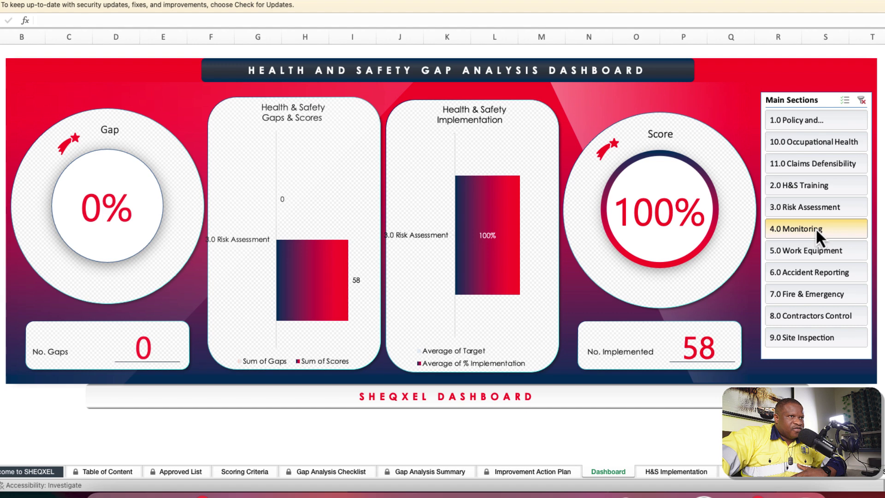
pyautogui.click(861, 101)
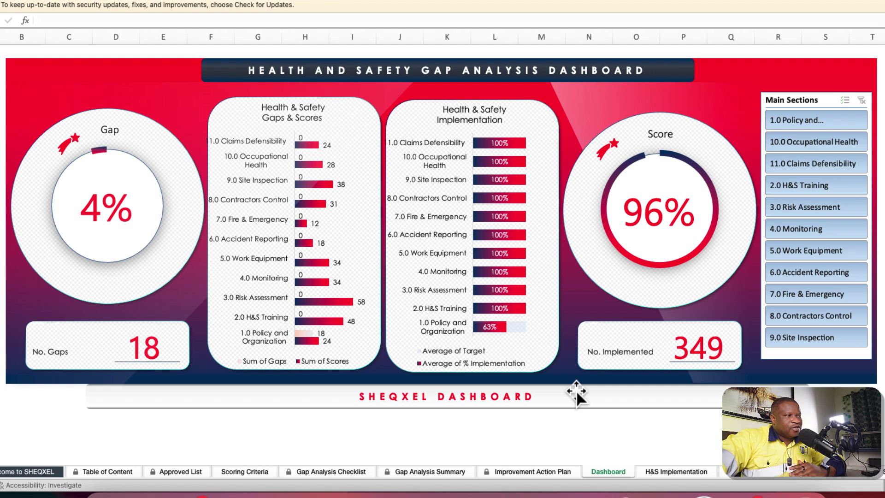
pyautogui.hscroll(1, 633, 398)
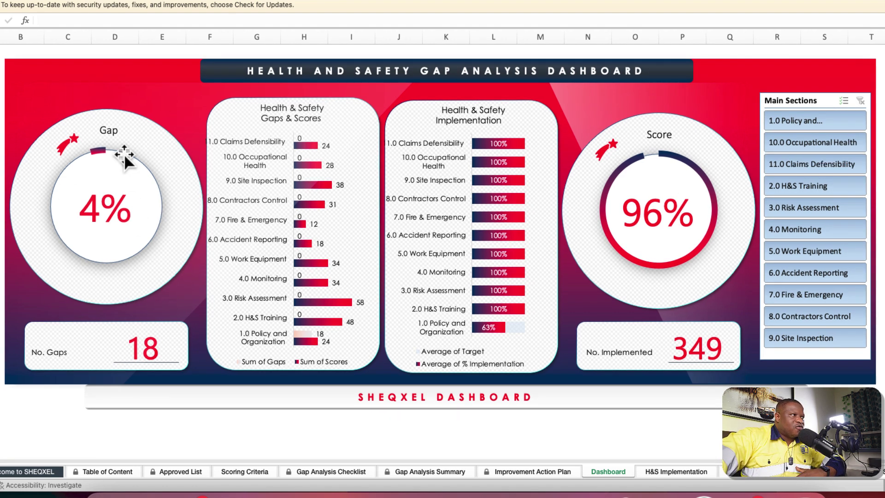